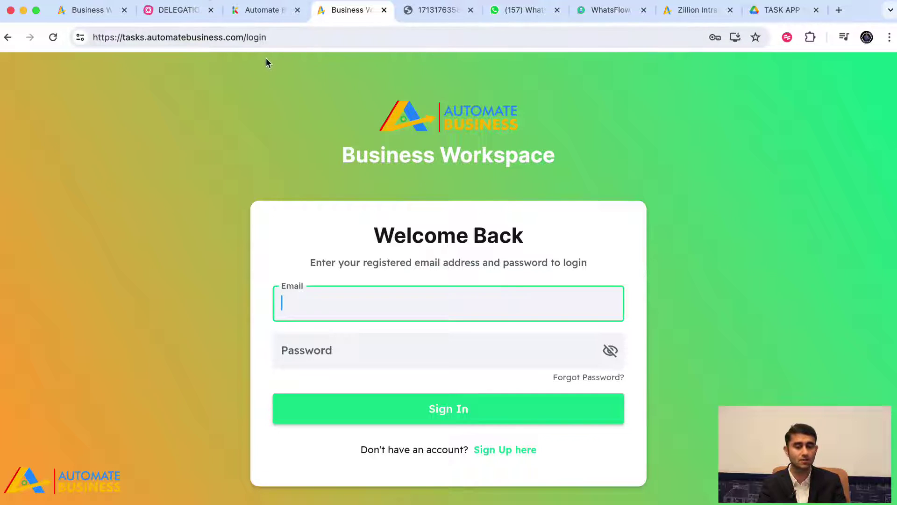
Open the Get Started sign-up form via the 'Sign Up here' link on the login page
{"action": "left_click", "coordinate": [510, 450]}
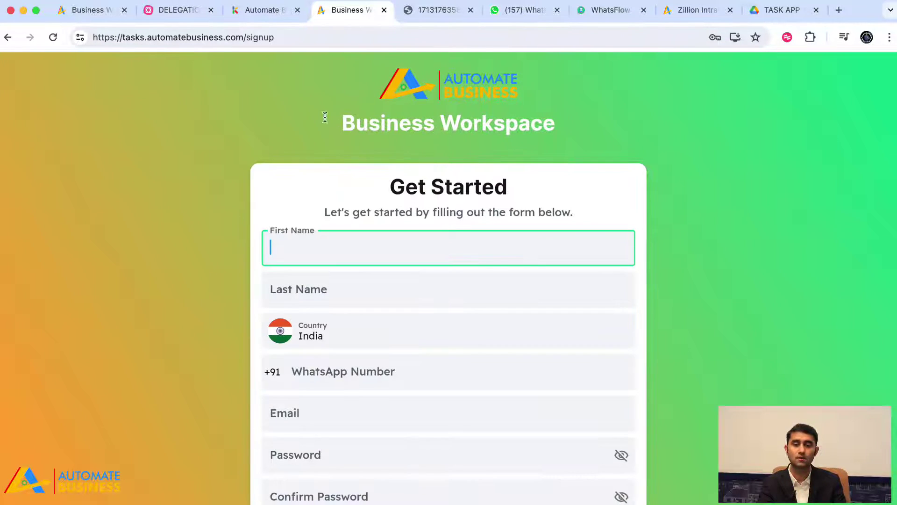
Enter the new account's first name and last name in the sign-up form
{"action": "scroll", "coordinate": [164, 338], "scroll_direction": "down", "scroll_amount": 1}
{"action": "scroll", "coordinate": [164, 338], "scroll_direction": "down", "scroll_amount": 3}
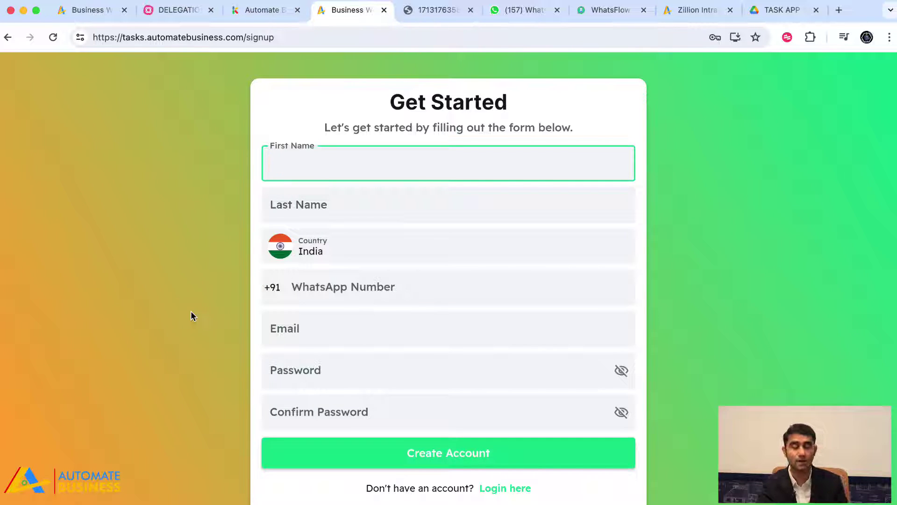
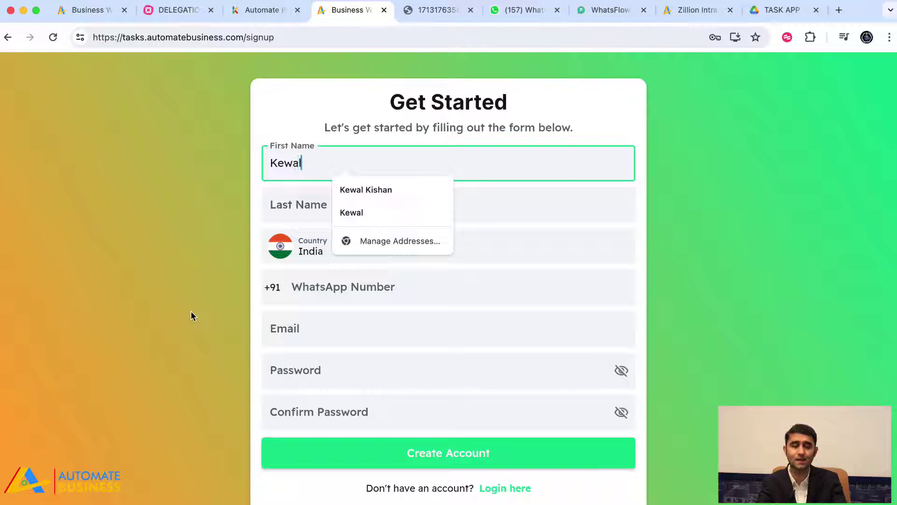
{"action": "key", "text": "Tab"}
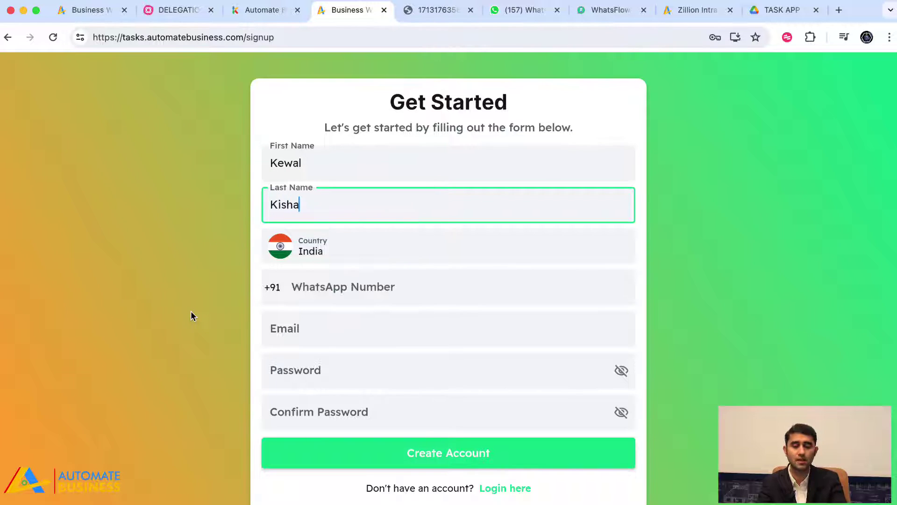
Step through the WhatsApp number, email and password fields, then return to the login page
{"action": "left_click", "coordinate": [317, 287]}
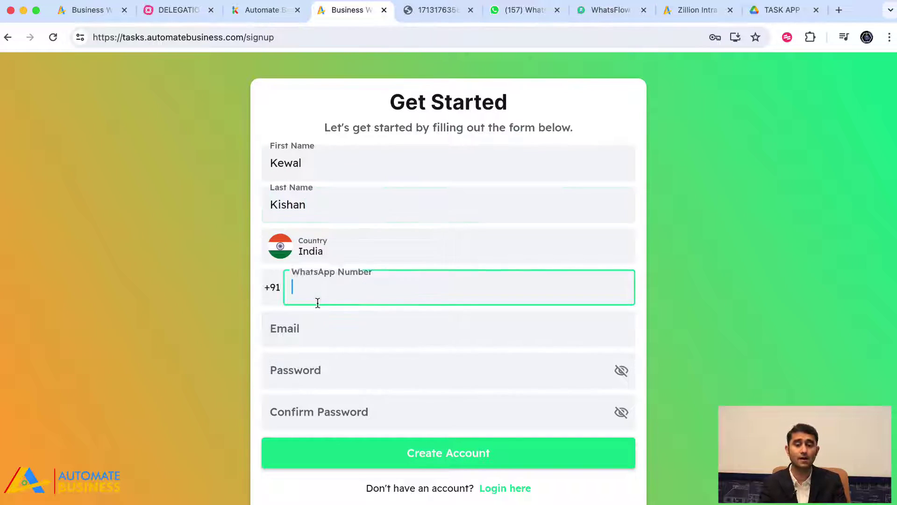
{"action": "left_click", "coordinate": [317, 327]}
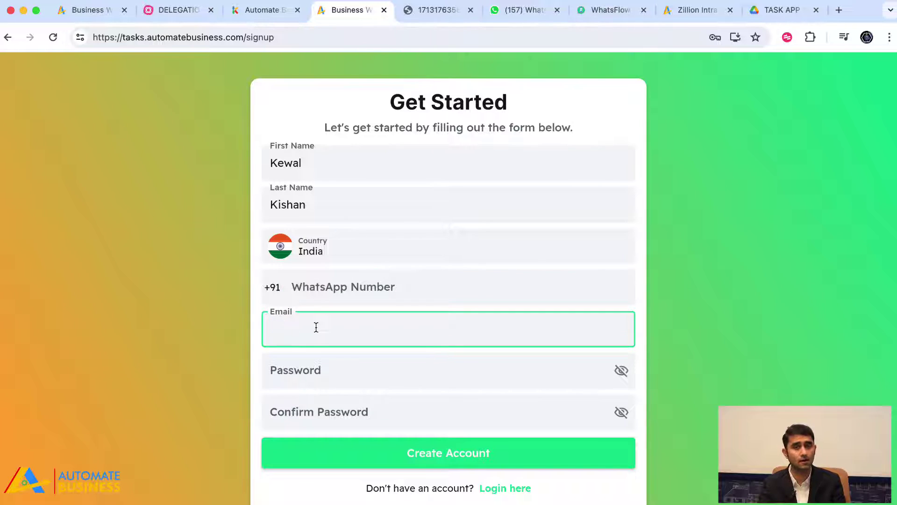
{"action": "left_click", "coordinate": [320, 360]}
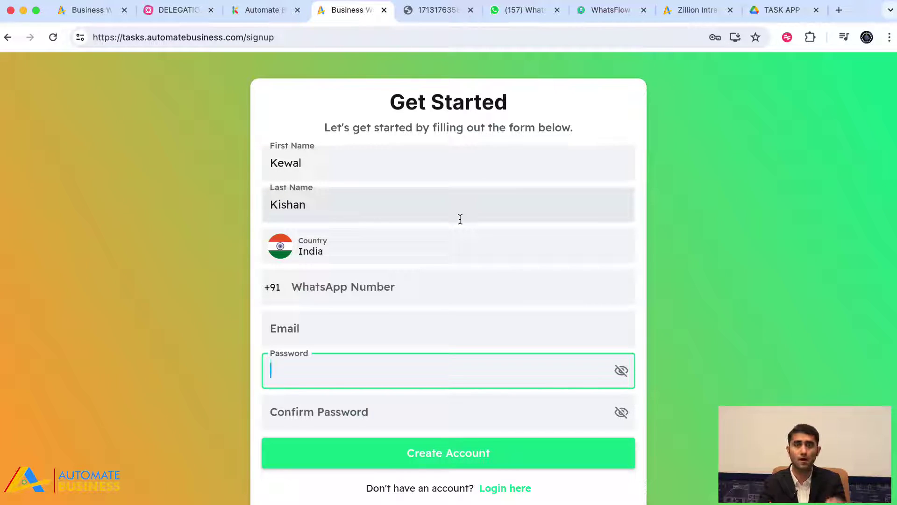
{"action": "left_click", "coordinate": [497, 492]}
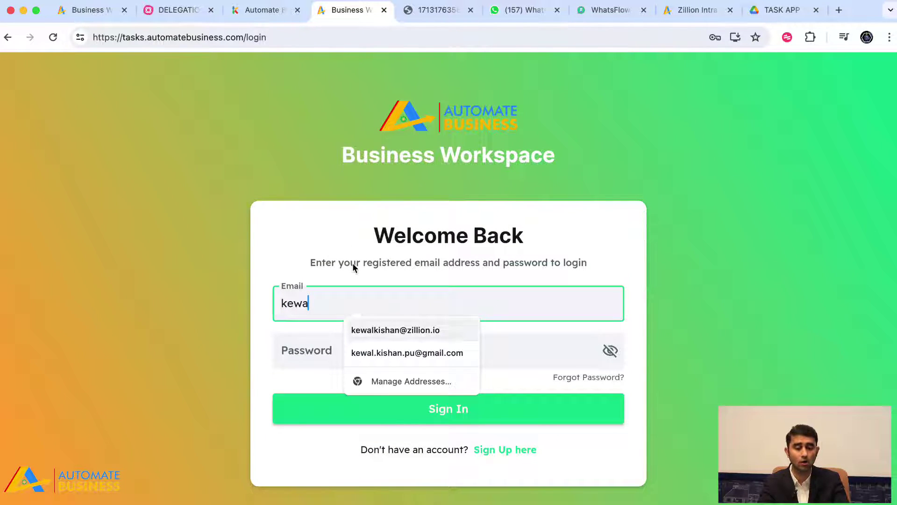
Sign in using the saved registered email suggestion and the account password
{"action": "key", "text": "Tab"}
{"action": "key", "text": "shift+Tab"}
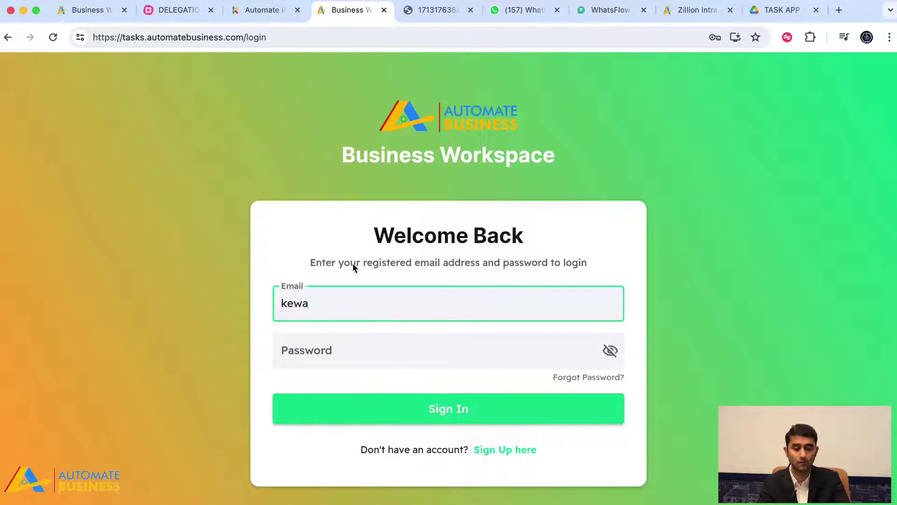
{"action": "key", "text": "Down"}
{"action": "key", "text": "Return"}
{"action": "key", "text": "Tab"}
{"action": "type", "text": "•••"}
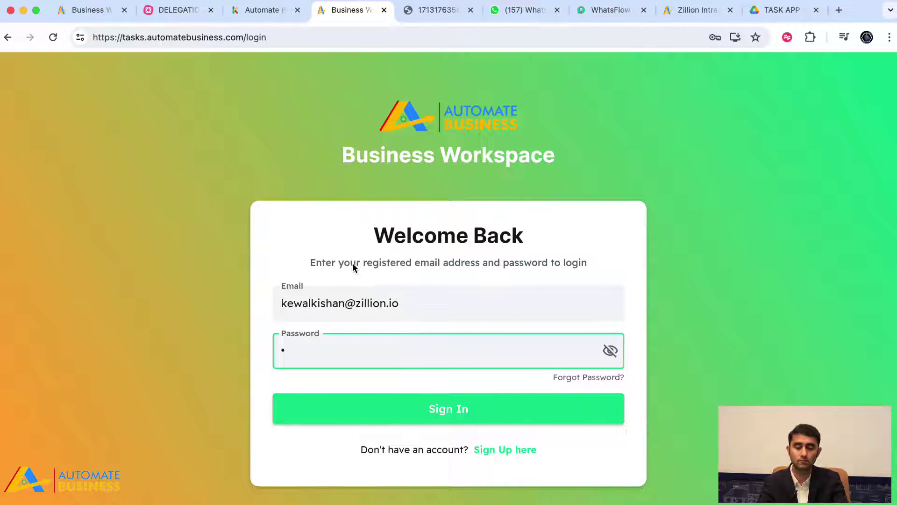
{"action": "type", "text": "•••••"}
{"action": "left_click", "coordinate": [351, 422]}
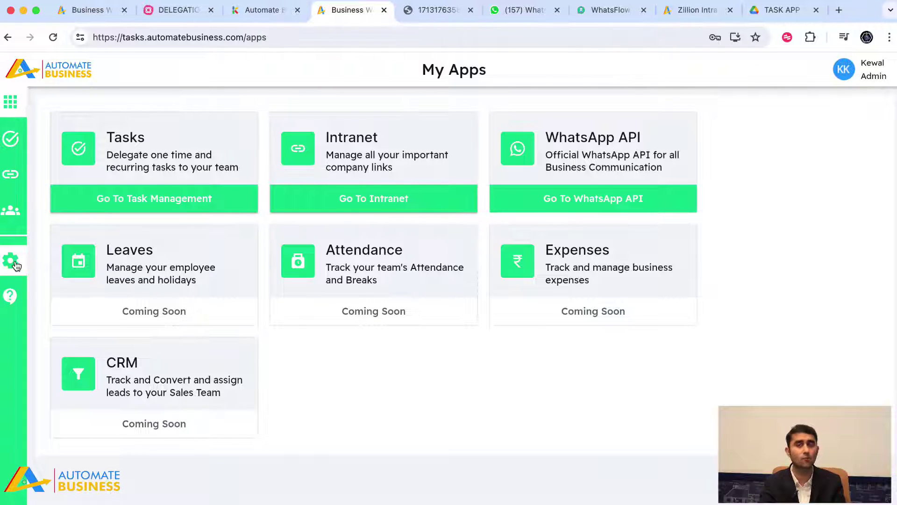
Review the task Categories in Settings, then switch to the My Team members list
{"action": "left_click", "coordinate": [11, 262]}
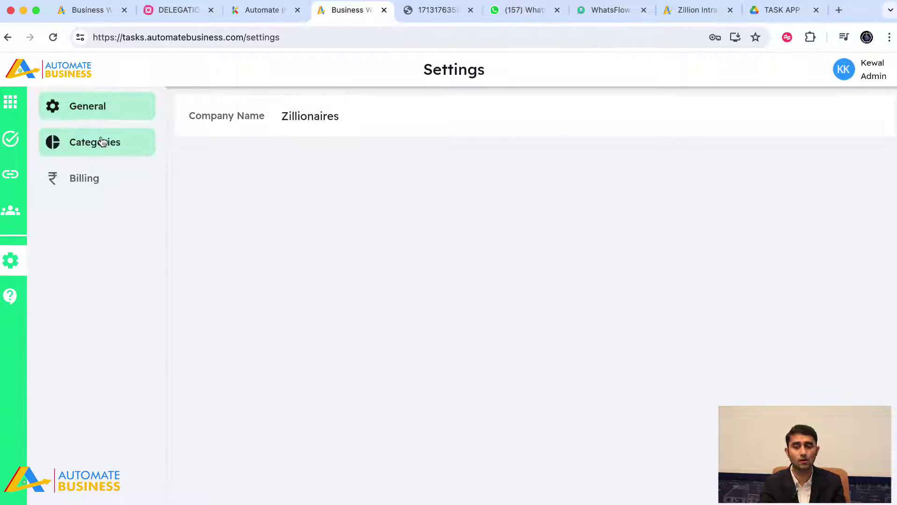
{"action": "left_click", "coordinate": [94, 141]}
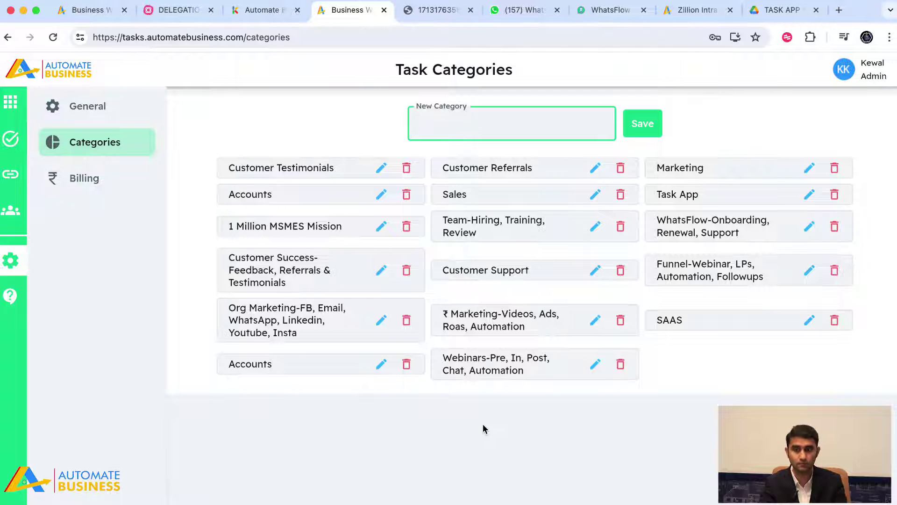
{"action": "left_click", "coordinate": [2, 216]}
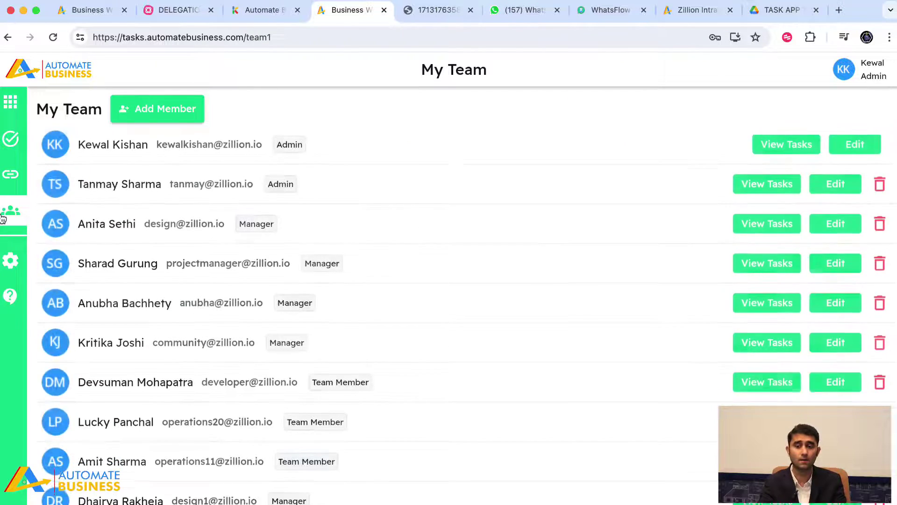
Preview the Add Member form, close it unused, and go to My Tasks due today
{"action": "left_click", "coordinate": [165, 112]}
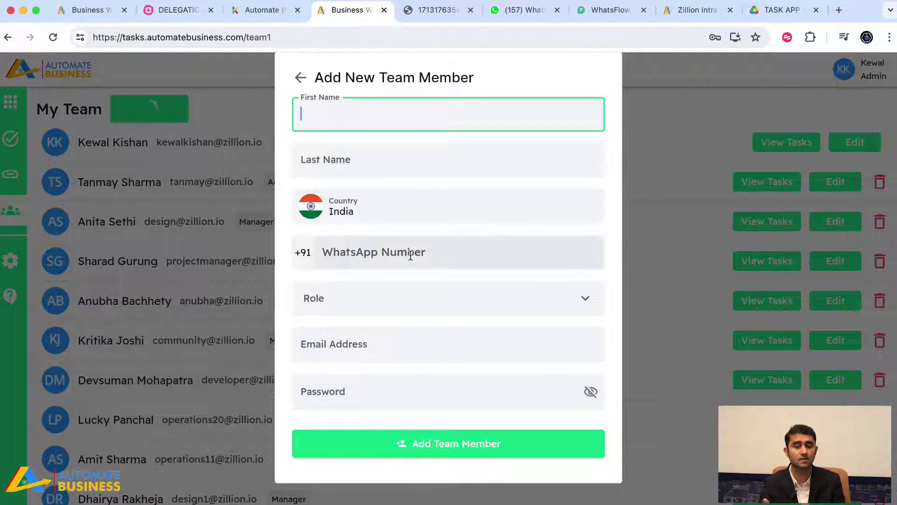
{"action": "left_click", "coordinate": [244, 330]}
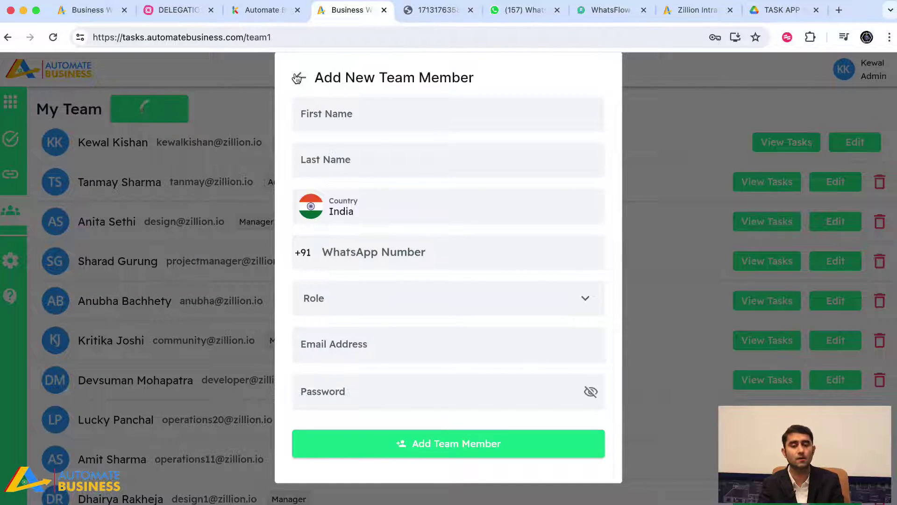
{"action": "left_click", "coordinate": [297, 78]}
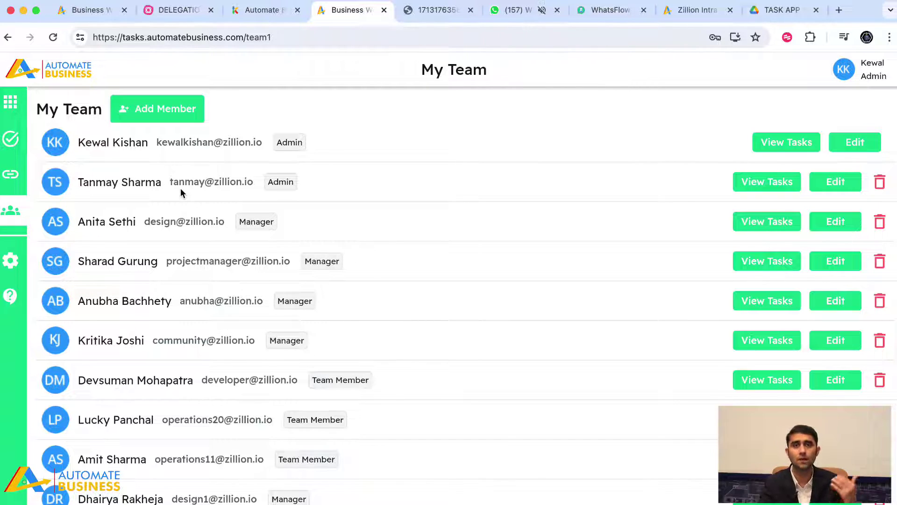
{"action": "left_click", "coordinate": [12, 142]}
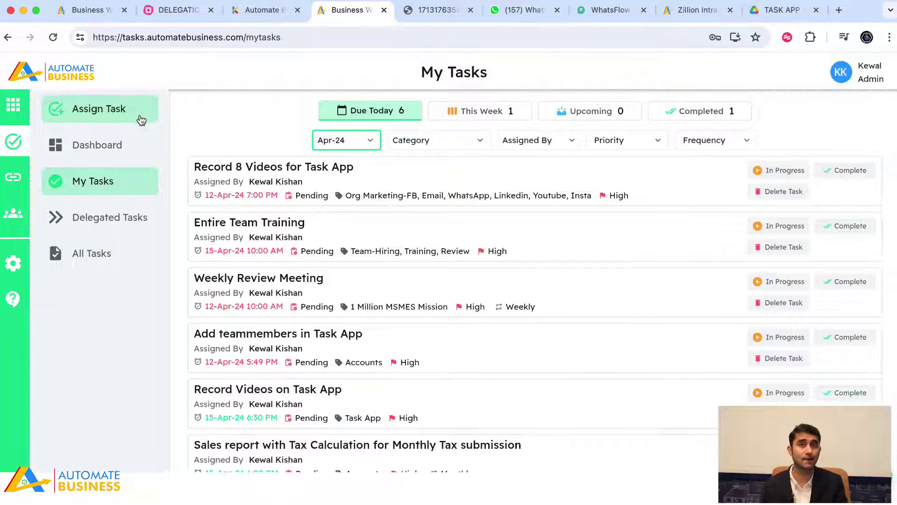
Start a new task titled 'Create a Sales Report' and paste the title as its description
{"action": "left_click", "coordinate": [118, 122]}
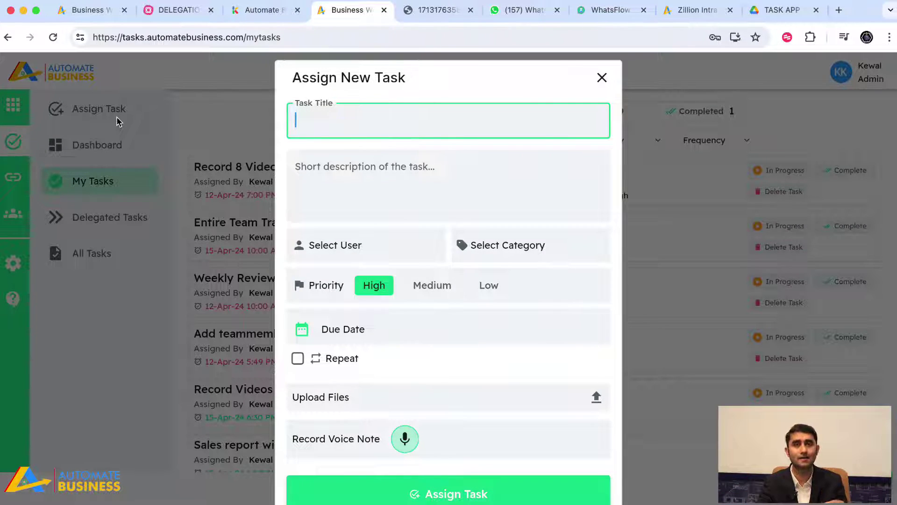
{"action": "type", "text": "Create a "}
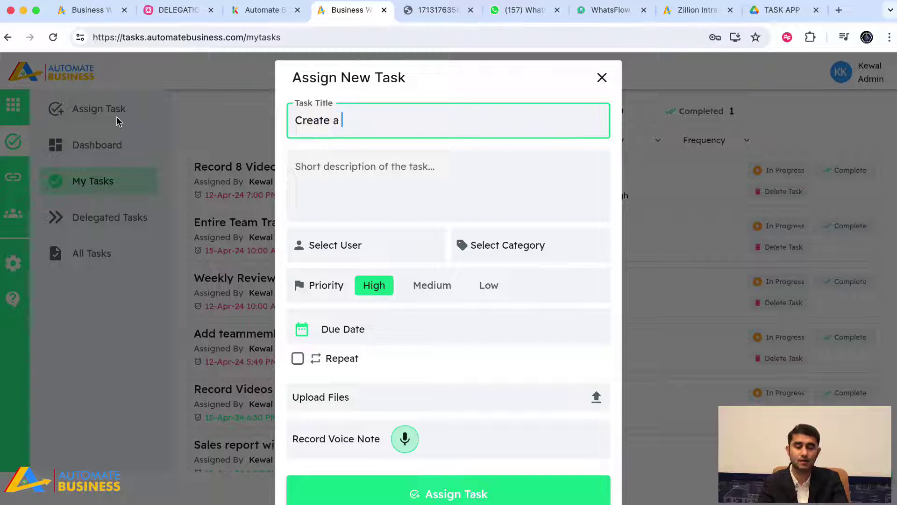
{"action": "type", "text": "Sales Report"}
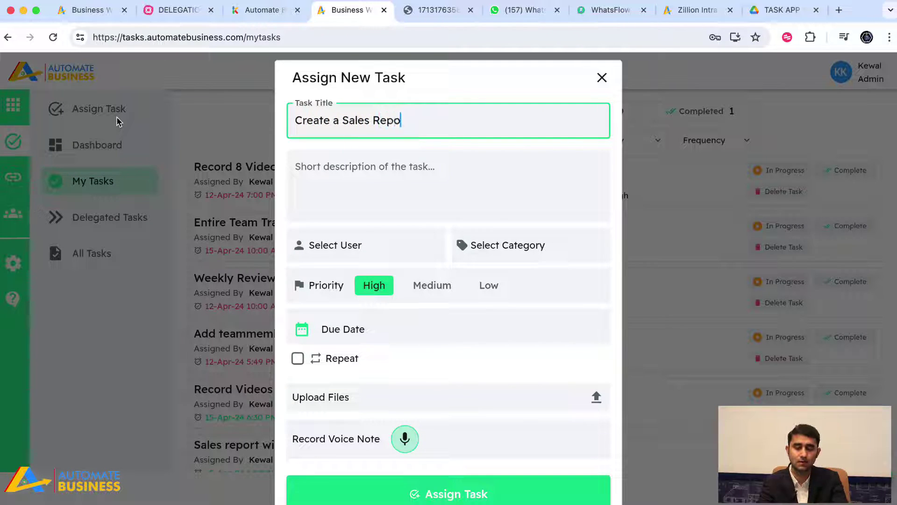
{"action": "key", "text": "super+a"}
{"action": "key", "text": "super+c"}
{"action": "left_click", "coordinate": [377, 178]}
{"action": "key", "text": "super+v"}
{"action": "scroll", "coordinate": [377, 178], "scroll_direction": "down", "scroll_amount": 1}
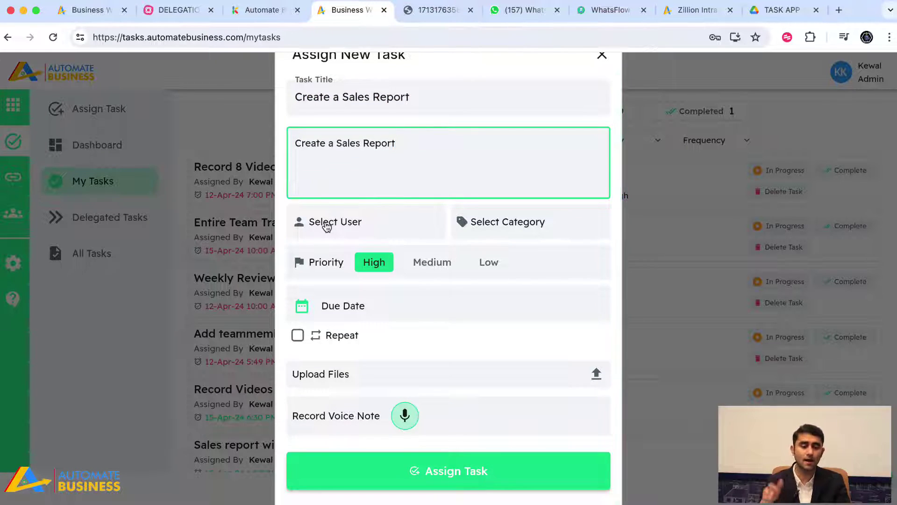
Assign the task to the admin user from the user list
{"action": "left_click", "coordinate": [327, 224]}
{"action": "scroll", "coordinate": [337, 351], "scroll_direction": "down", "scroll_amount": 10}
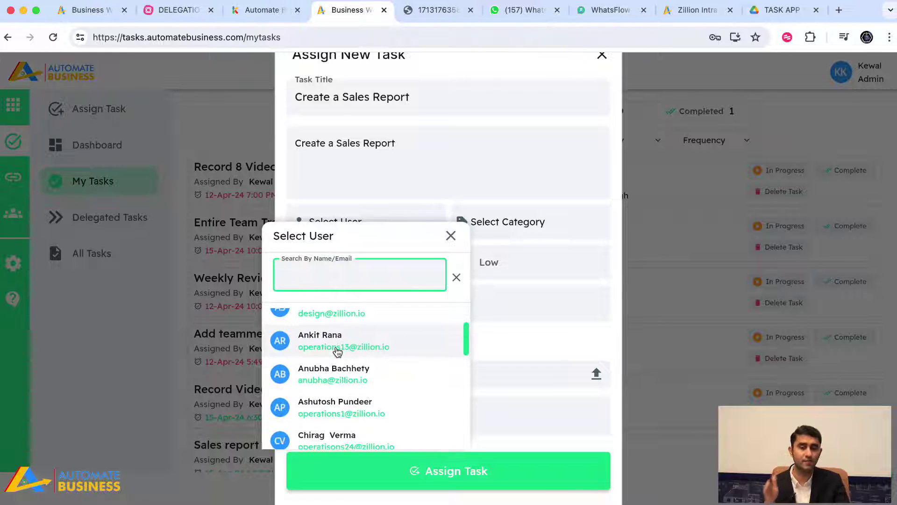
{"action": "scroll", "coordinate": [337, 351], "scroll_direction": "down", "scroll_amount": 5}
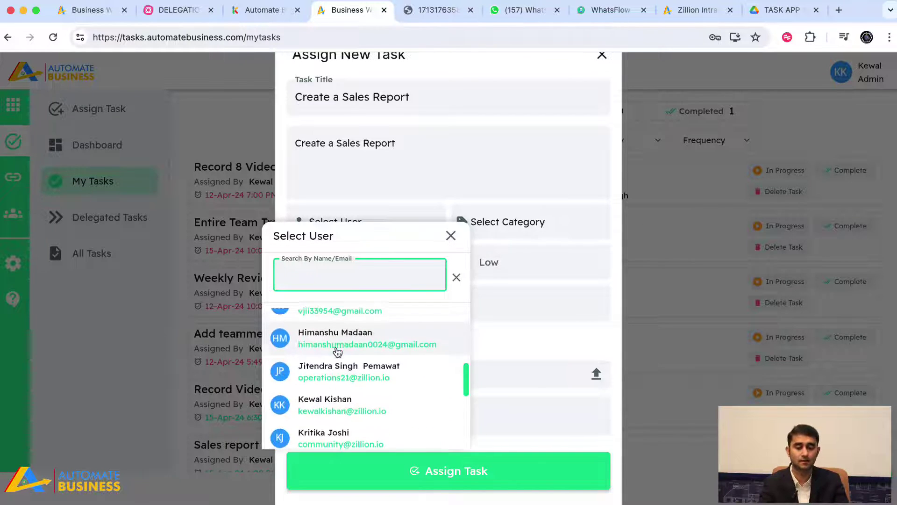
{"action": "scroll", "coordinate": [344, 369], "scroll_direction": "up", "scroll_amount": 1}
{"action": "left_click", "coordinate": [344, 370]}
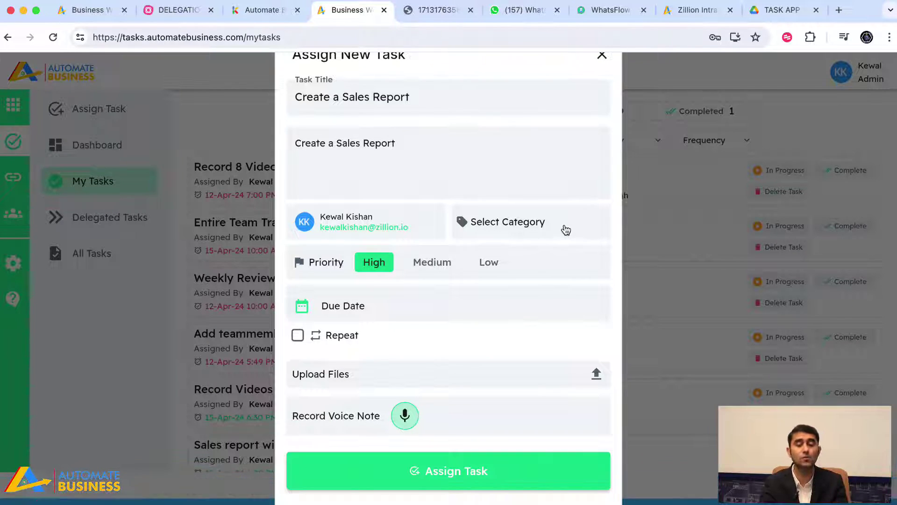
File the task under the Sales category and bring up the due-date calendar
{"action": "left_click", "coordinate": [566, 230]}
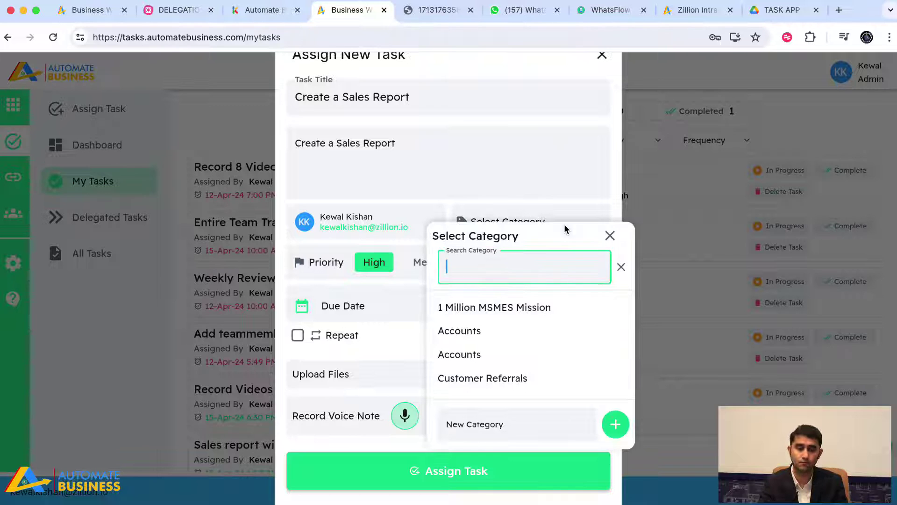
{"action": "scroll", "coordinate": [533, 368], "scroll_direction": "down", "scroll_amount": 3}
{"action": "scroll", "coordinate": [534, 368], "scroll_direction": "down", "scroll_amount": 10}
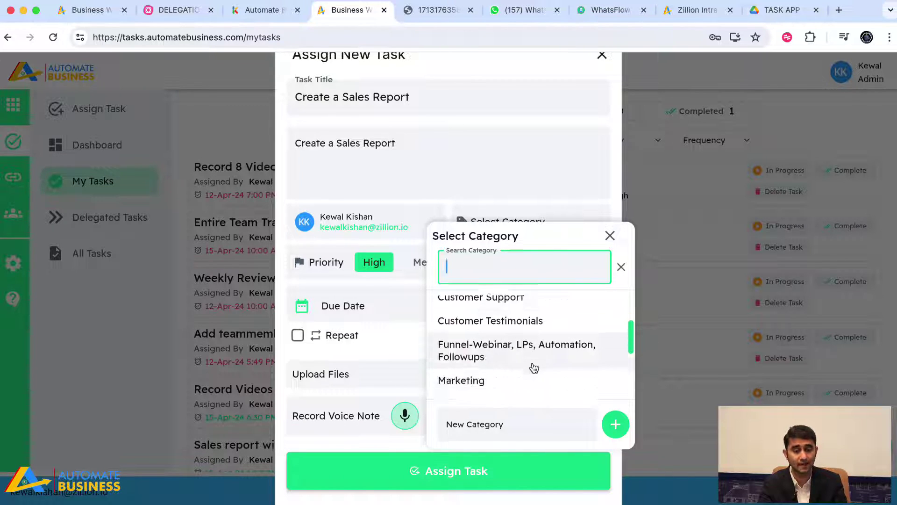
{"action": "scroll", "coordinate": [533, 367], "scroll_direction": "up", "scroll_amount": 3}
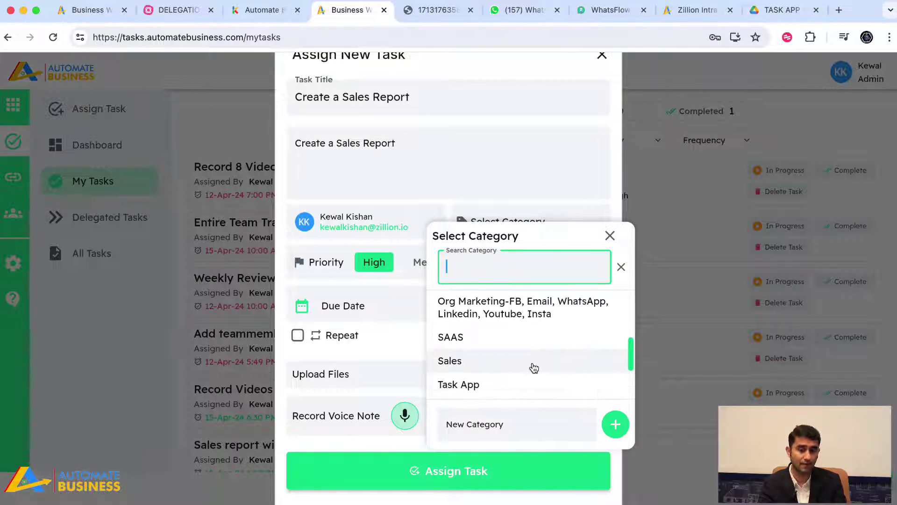
{"action": "left_click", "coordinate": [470, 361]}
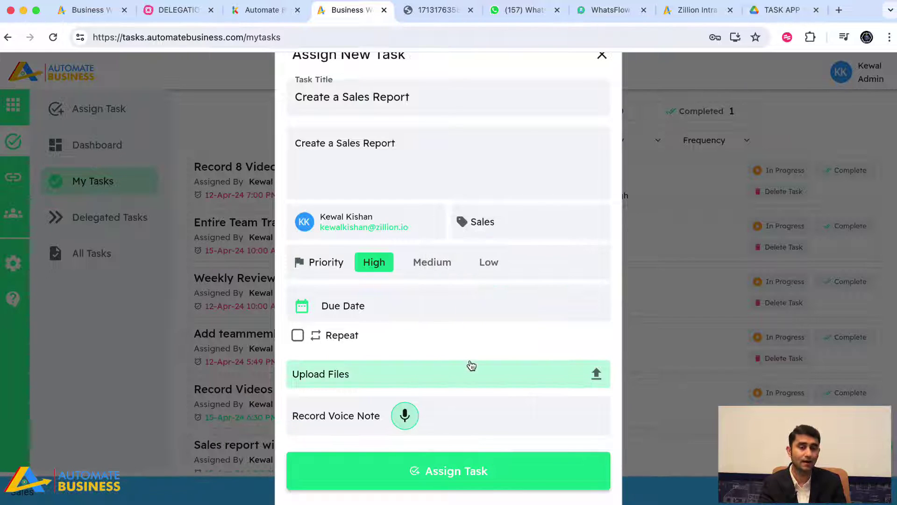
{"action": "left_click", "coordinate": [489, 230]}
{"action": "left_click", "coordinate": [477, 424]}
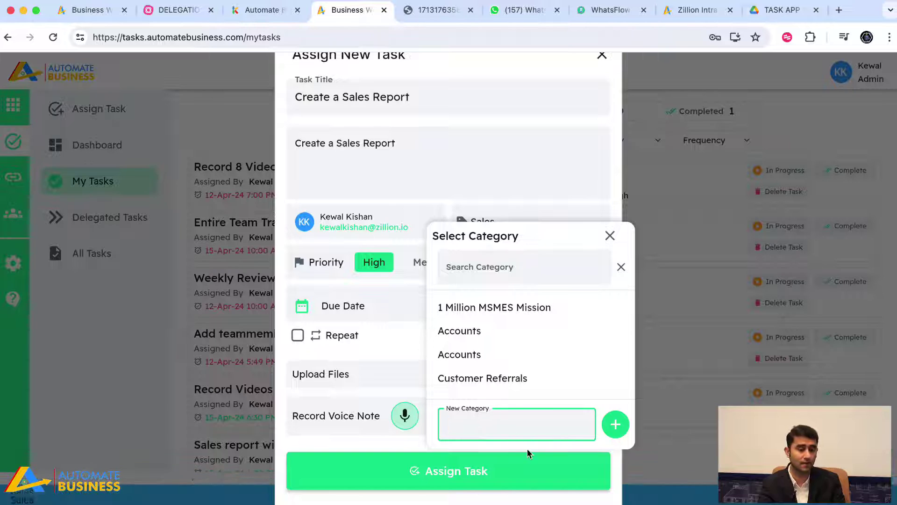
{"action": "left_click", "coordinate": [492, 275]}
{"action": "left_click", "coordinate": [481, 205]}
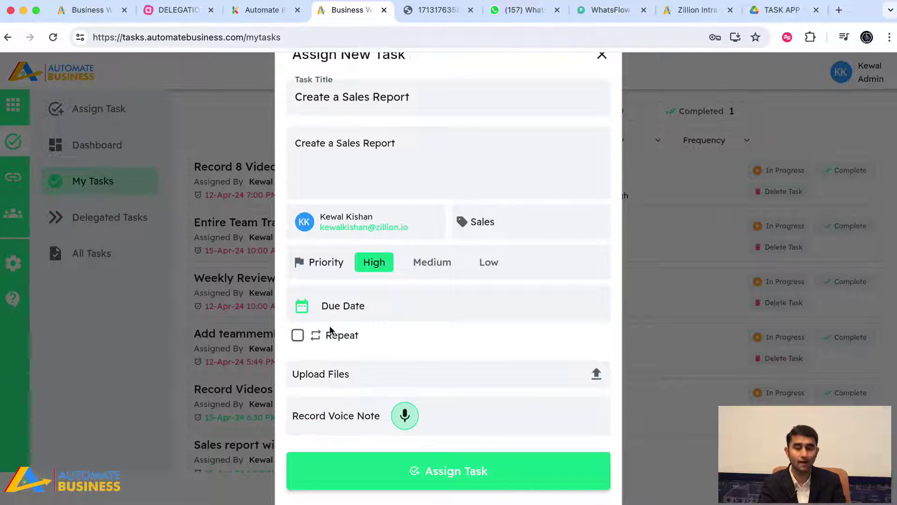
{"action": "left_click", "coordinate": [350, 306]}
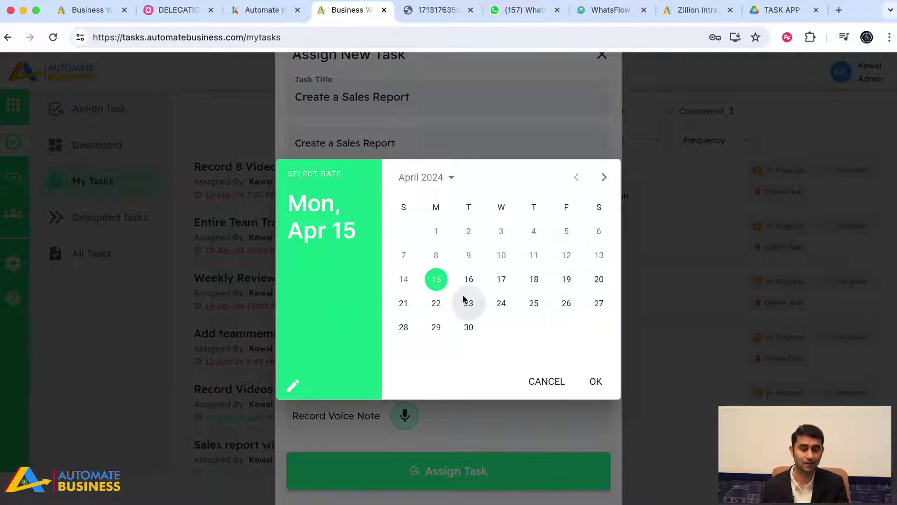
Set the task due date to 16 April with a 6:00 PM due time
{"action": "left_click", "coordinate": [469, 279]}
{"action": "left_click", "coordinate": [591, 380]}
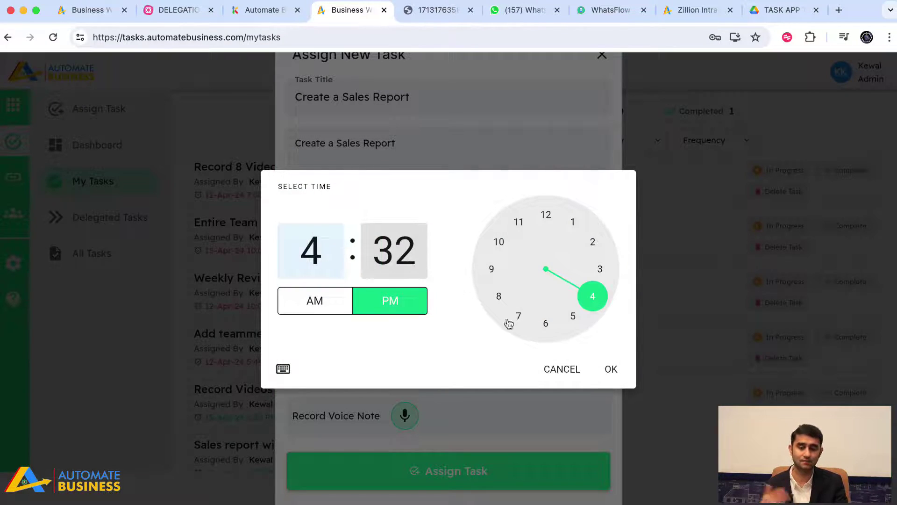
{"action": "left_click", "coordinate": [551, 324]}
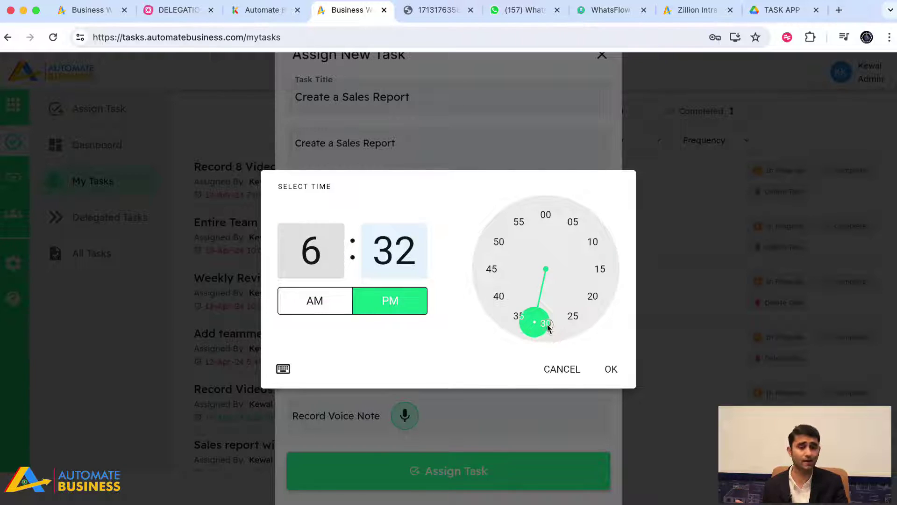
{"action": "left_click", "coordinate": [547, 323]}
{"action": "left_click", "coordinate": [545, 218]}
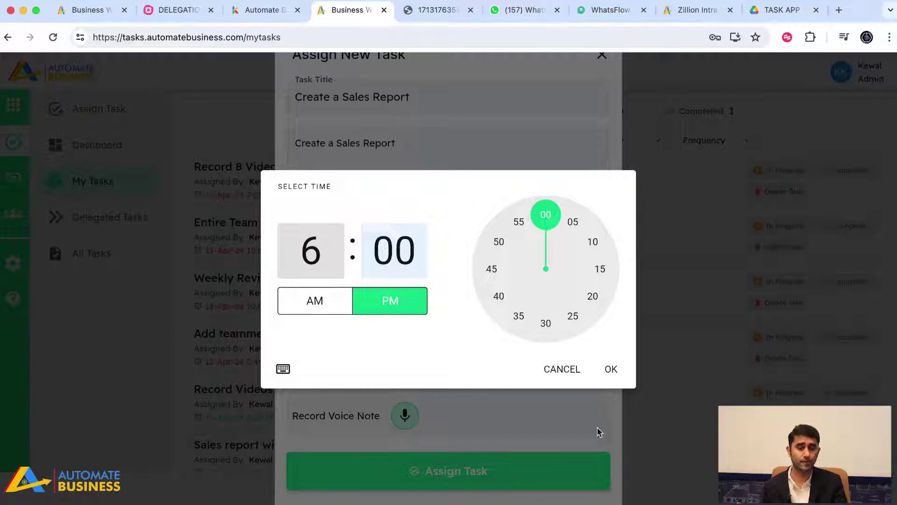
{"action": "left_click", "coordinate": [610, 370]}
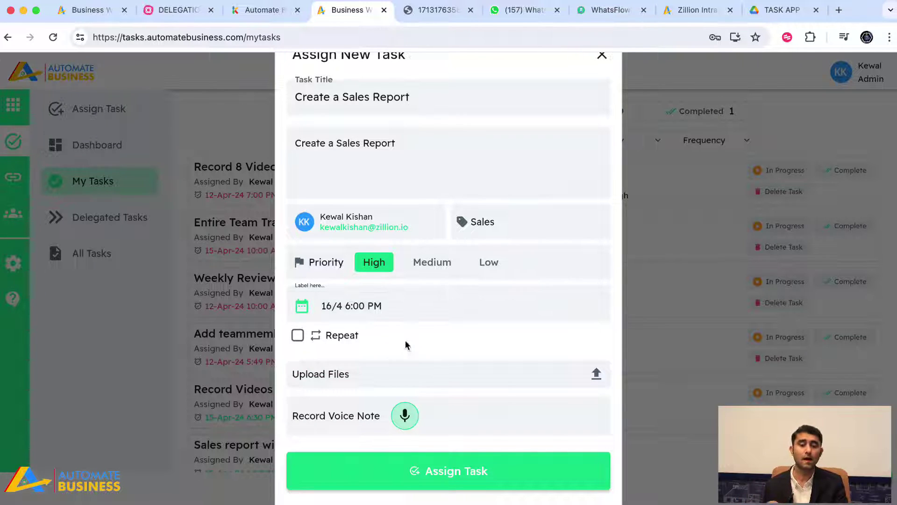
{"action": "left_click", "coordinate": [373, 376]}
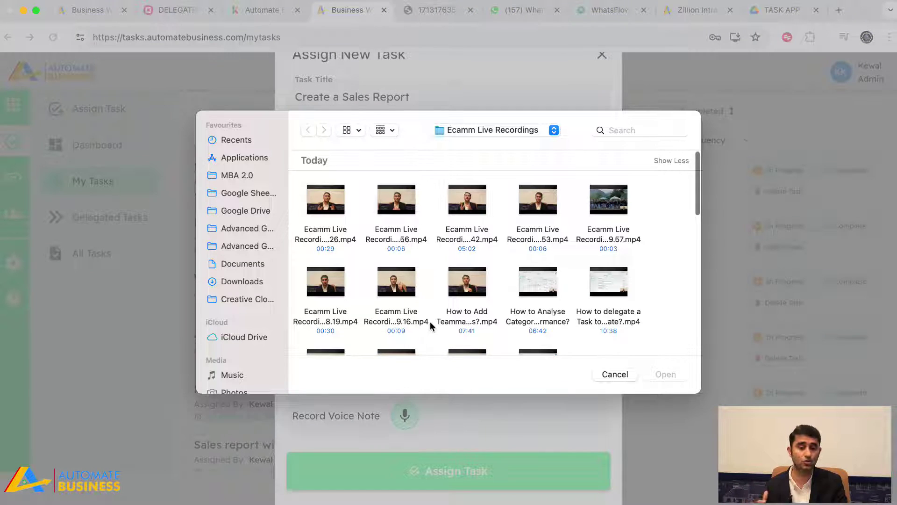
{"action": "scroll", "coordinate": [505, 320], "scroll_direction": "down", "scroll_amount": 10}
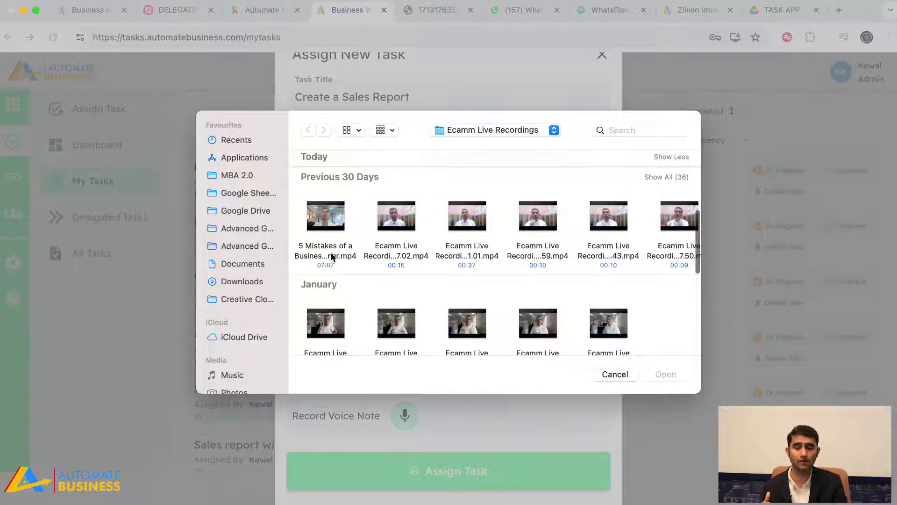
{"action": "left_click", "coordinate": [238, 282]}
{"action": "left_click", "coordinate": [323, 218]}
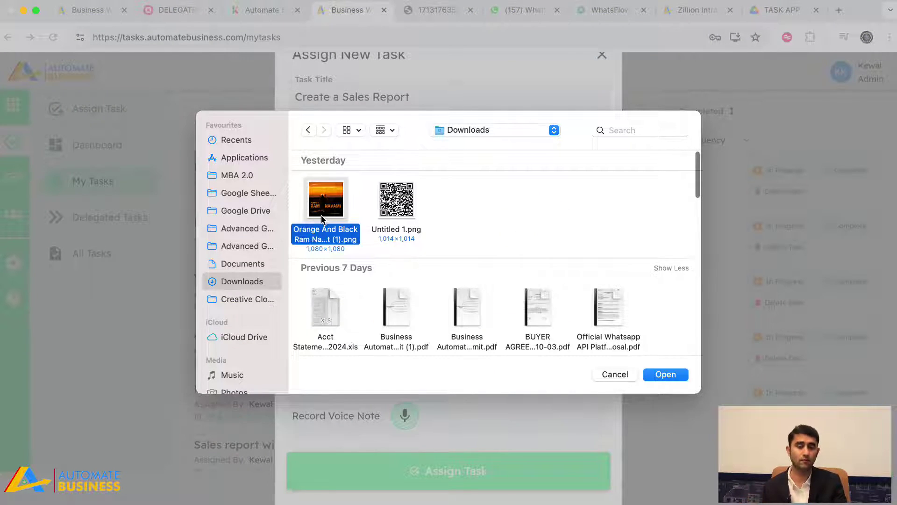
{"action": "double_click", "coordinate": [321, 218]}
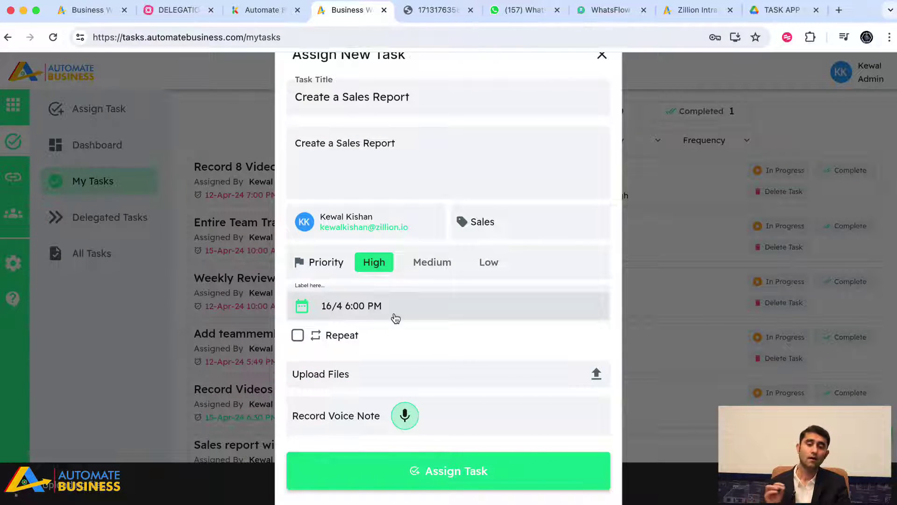
{"action": "scroll", "coordinate": [395, 318], "scroll_direction": "up", "scroll_amount": 1}
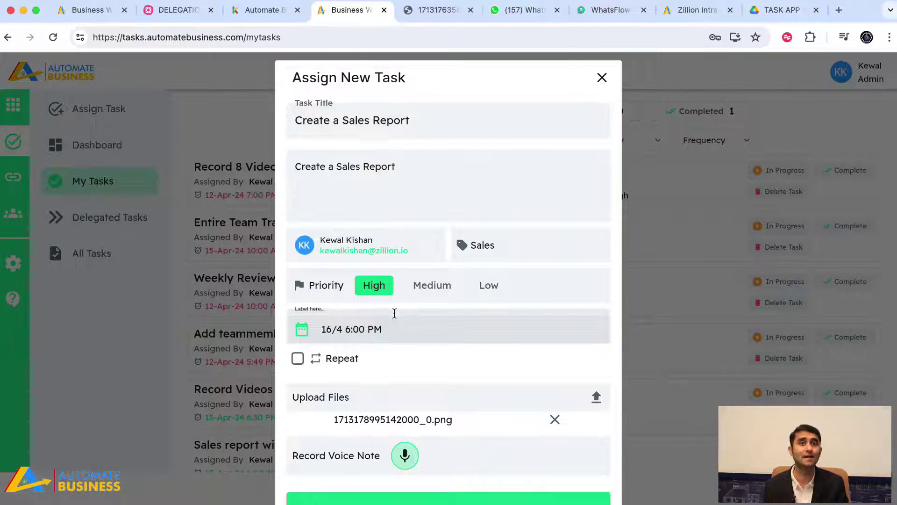
{"action": "scroll", "coordinate": [394, 313], "scroll_direction": "down", "scroll_amount": 1}
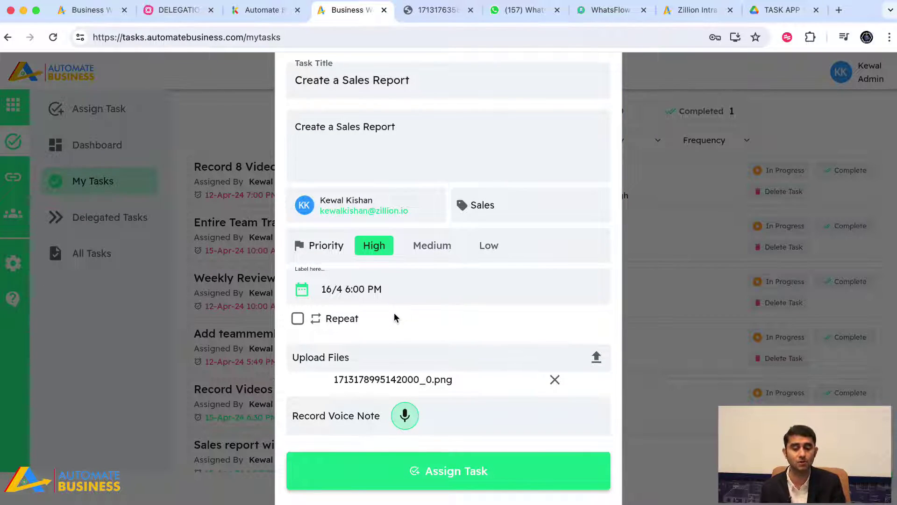
Record a 33-second voice note and attach it to the Create a Sales Report task
{"action": "left_click", "coordinate": [404, 415]}
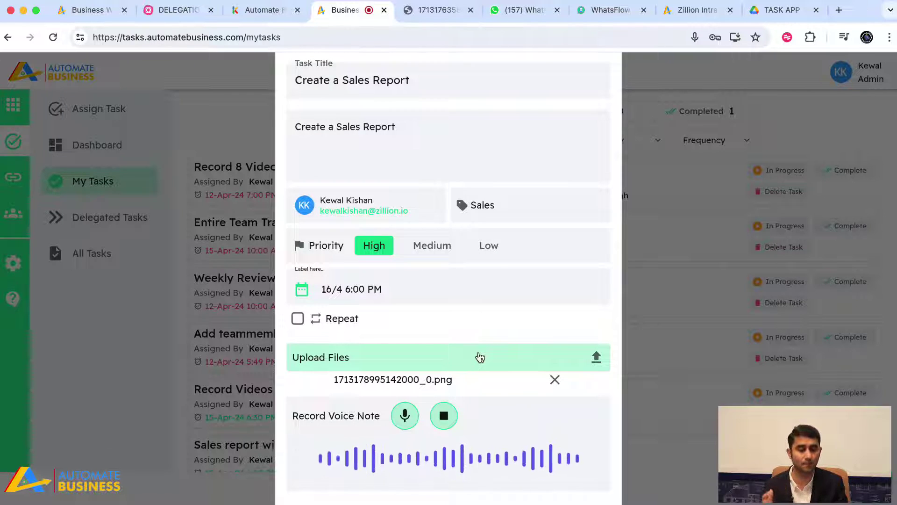
{"action": "scroll", "coordinate": [480, 357], "scroll_direction": "down", "scroll_amount": 2}
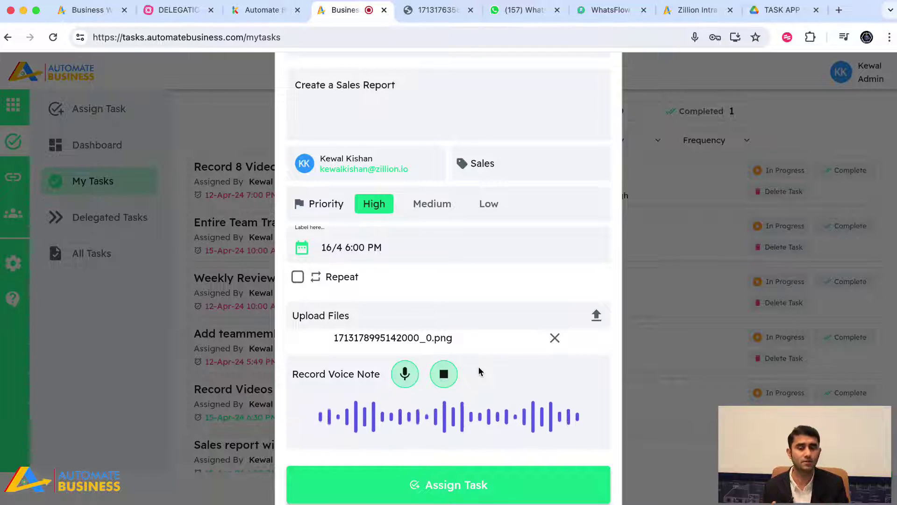
{"action": "left_click", "coordinate": [444, 376]}
{"action": "scroll", "coordinate": [446, 381], "scroll_direction": "down", "scroll_amount": 3}
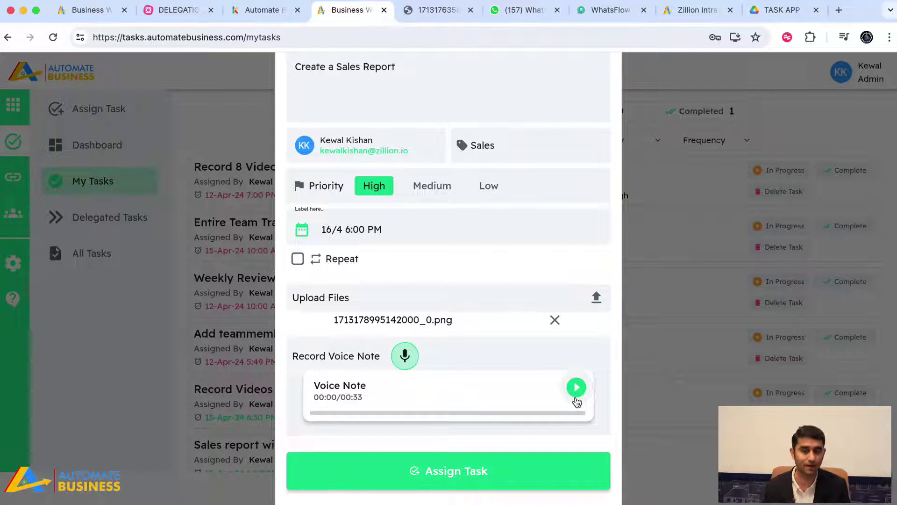
{"action": "scroll", "coordinate": [548, 358], "scroll_direction": "up", "scroll_amount": 3}
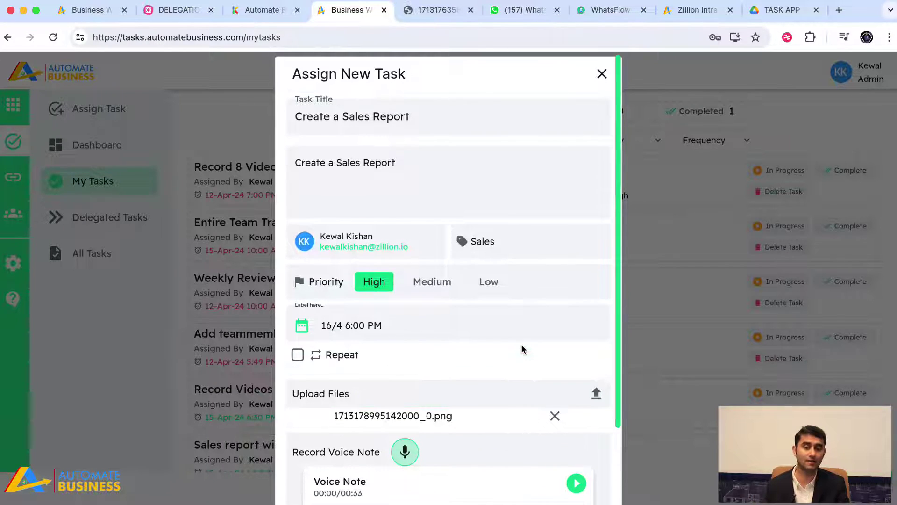
{"action": "scroll", "coordinate": [522, 349], "scroll_direction": "down", "scroll_amount": 3}
{"action": "scroll", "coordinate": [440, 256], "scroll_direction": "up", "scroll_amount": 3}
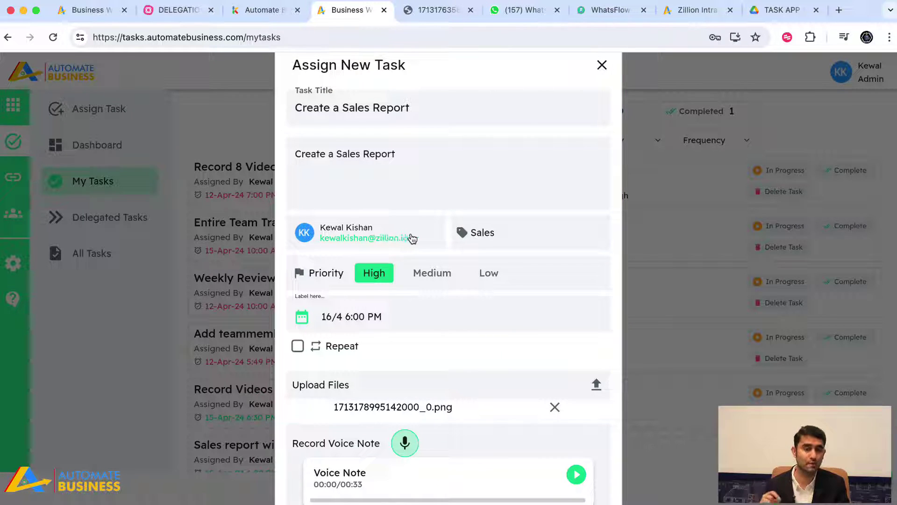
{"action": "scroll", "coordinate": [490, 242], "scroll_direction": "down", "scroll_amount": 3}
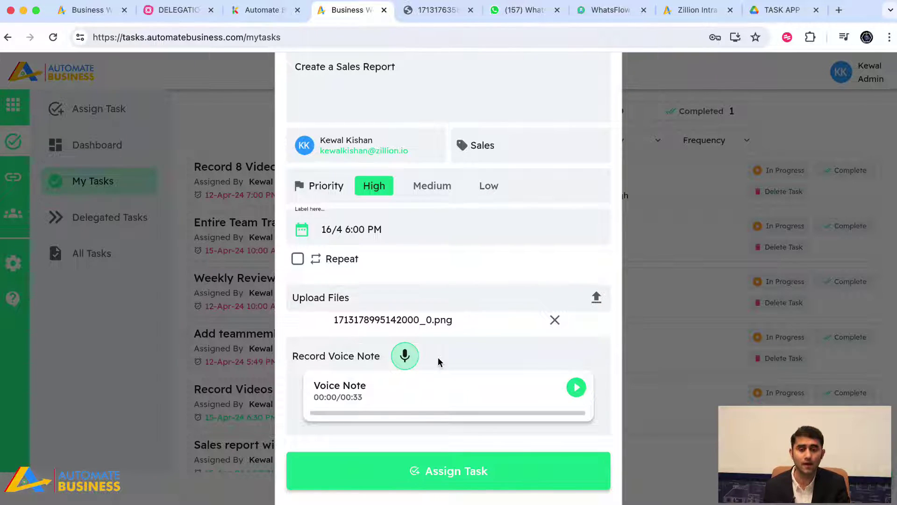
{"action": "scroll", "coordinate": [437, 350], "scroll_direction": "up", "scroll_amount": 3}
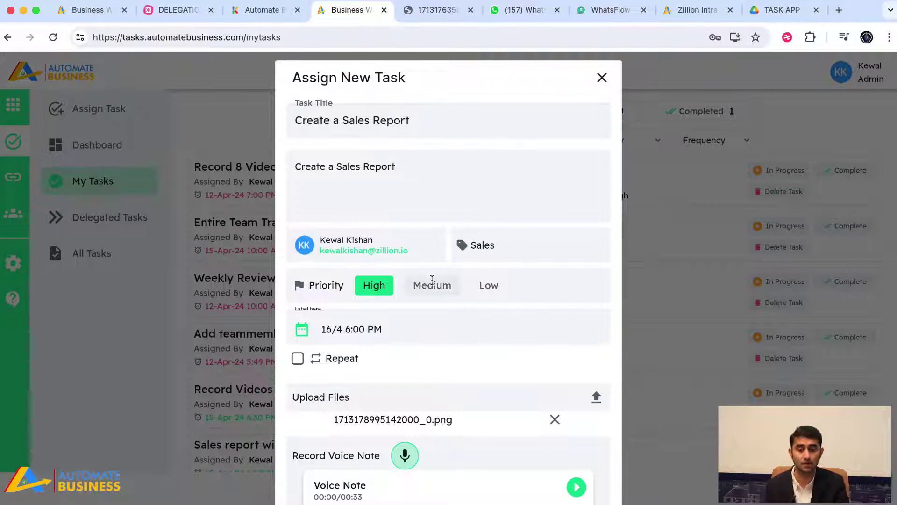
{"action": "scroll", "coordinate": [431, 284], "scroll_direction": "down", "scroll_amount": 3}
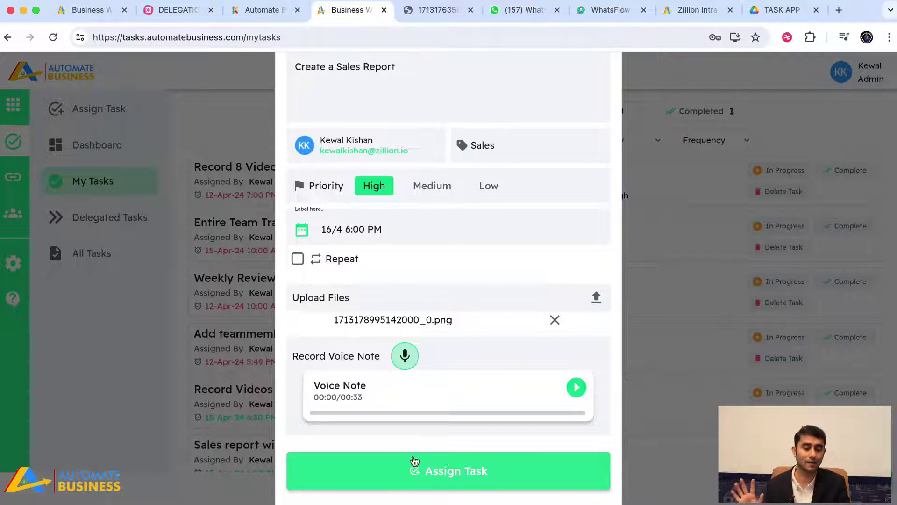
{"action": "scroll", "coordinate": [446, 326], "scroll_direction": "up", "scroll_amount": 2}
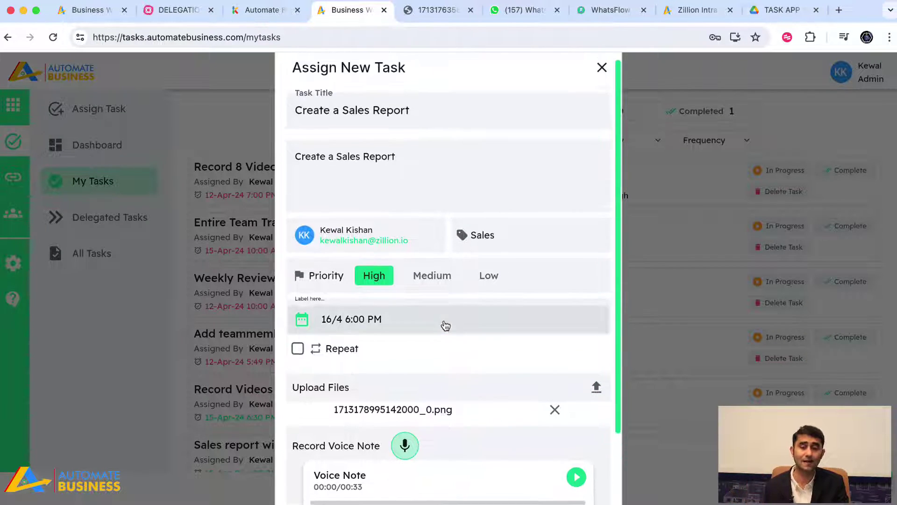
Turn on Repeat for the sales report task with a daily frequency
{"action": "left_click", "coordinate": [297, 350]}
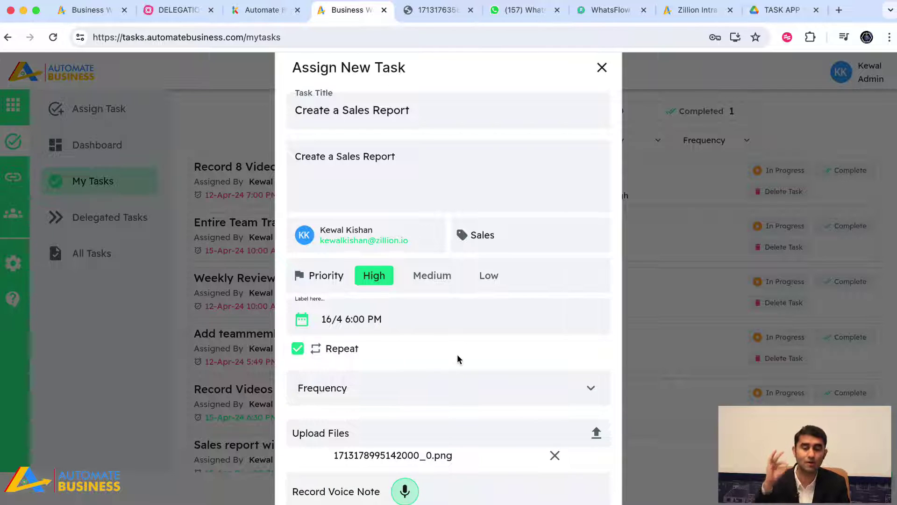
{"action": "scroll", "coordinate": [458, 359], "scroll_direction": "down", "scroll_amount": 3}
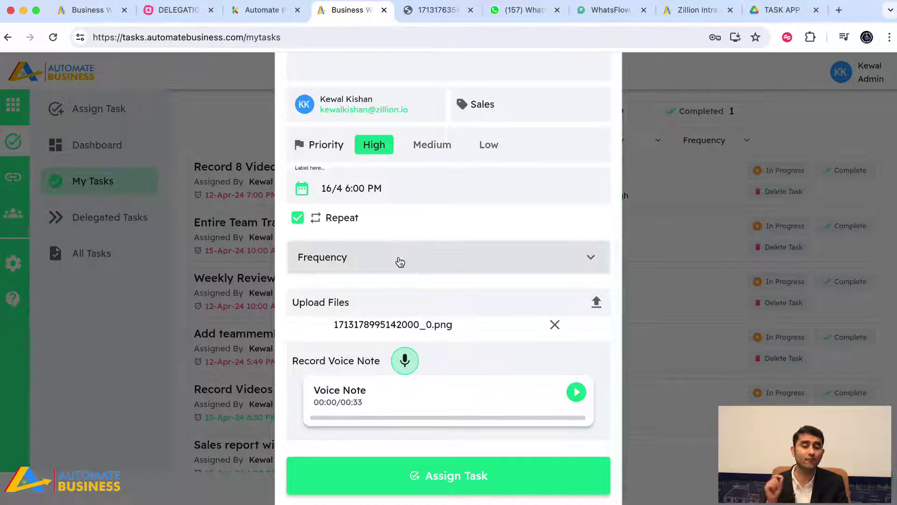
{"action": "left_click", "coordinate": [400, 259]}
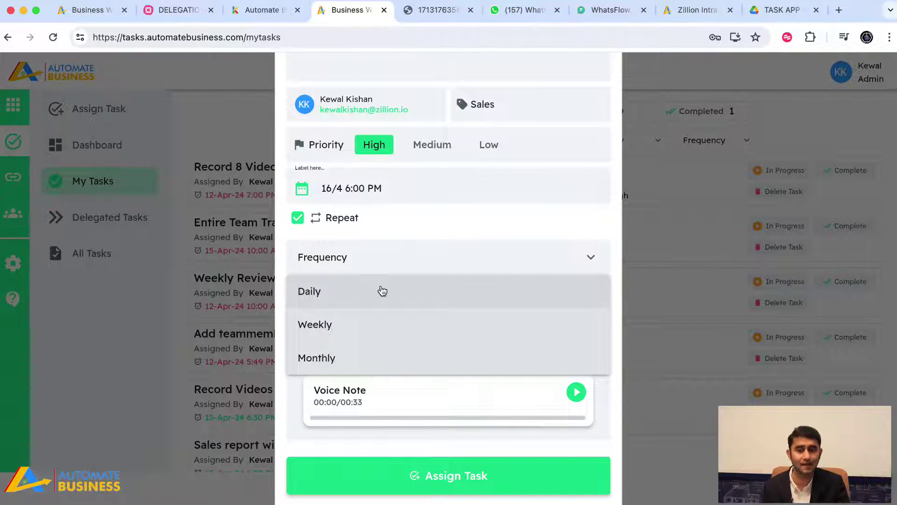
{"action": "left_click", "coordinate": [382, 291]}
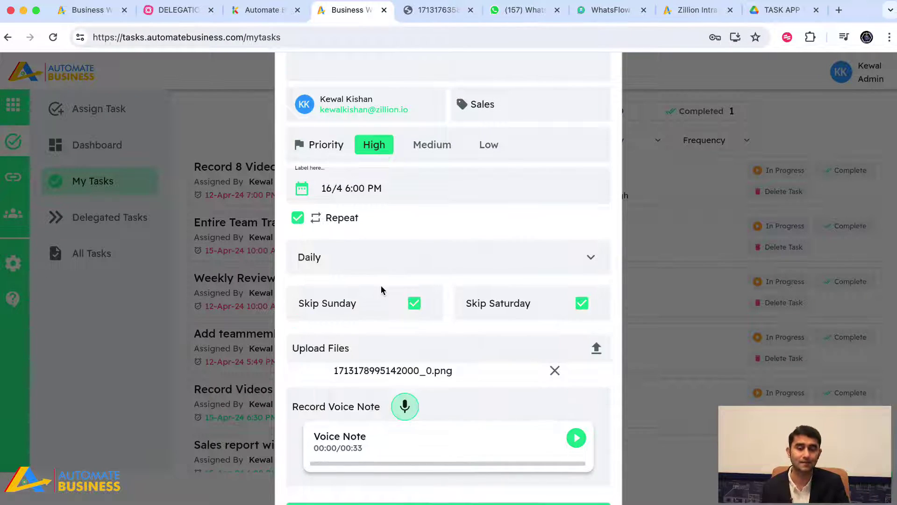
Change the repetition to weekly, repeating on Fridays
{"action": "left_click", "coordinate": [519, 255]}
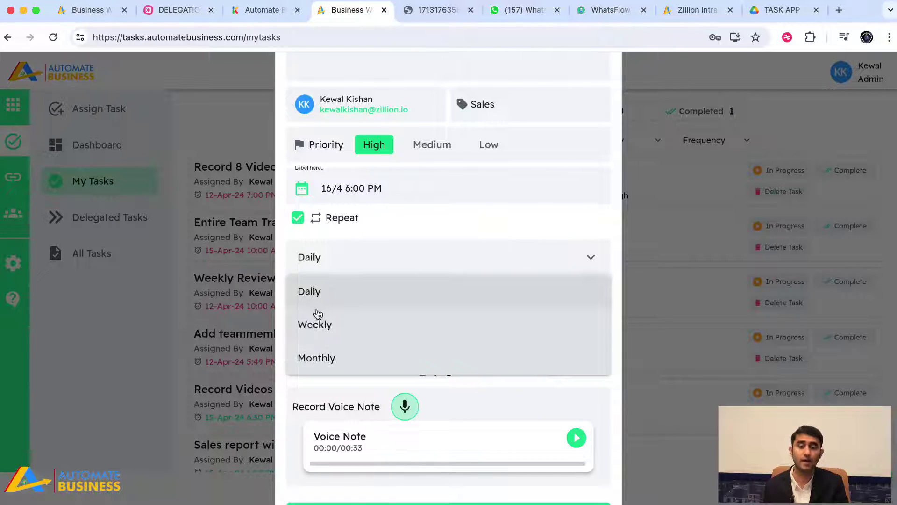
{"action": "left_click", "coordinate": [315, 323]}
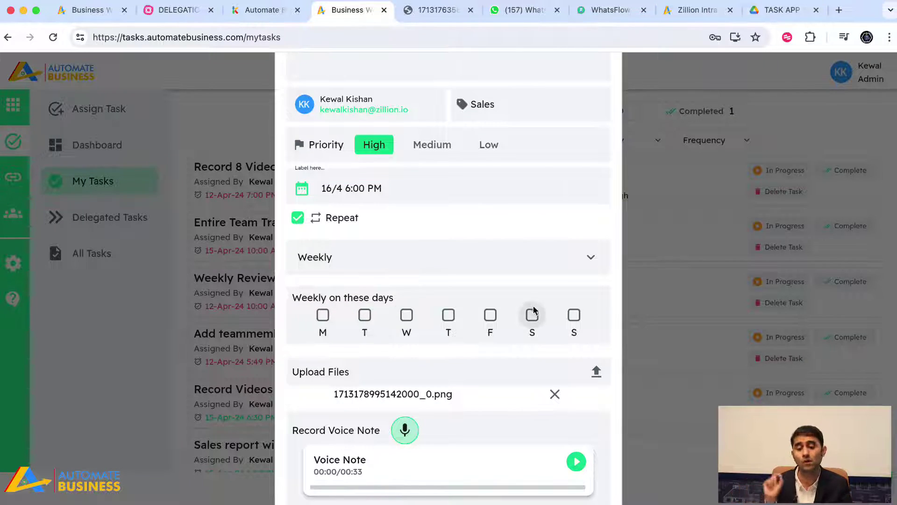
{"action": "left_click", "coordinate": [490, 314]}
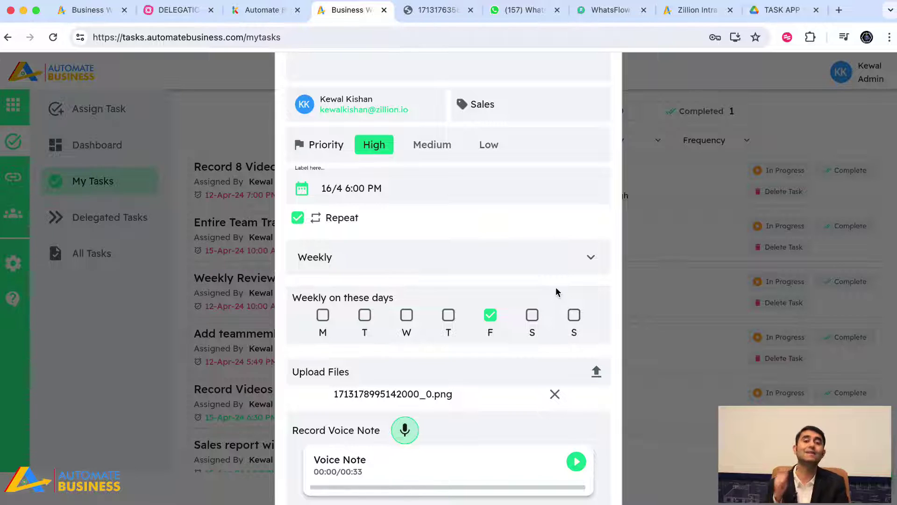
{"action": "scroll", "coordinate": [556, 292], "scroll_direction": "up", "scroll_amount": 5}
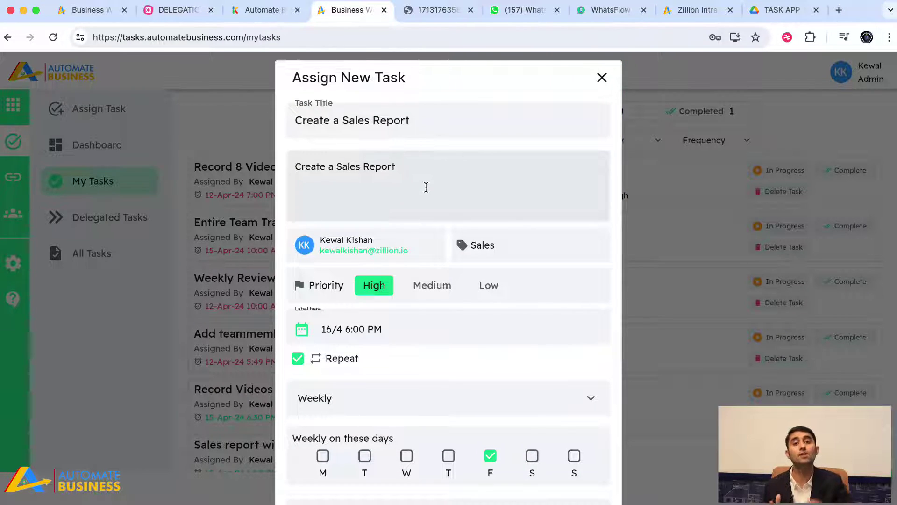
{"action": "scroll", "coordinate": [425, 187], "scroll_direction": "down", "scroll_amount": 2}
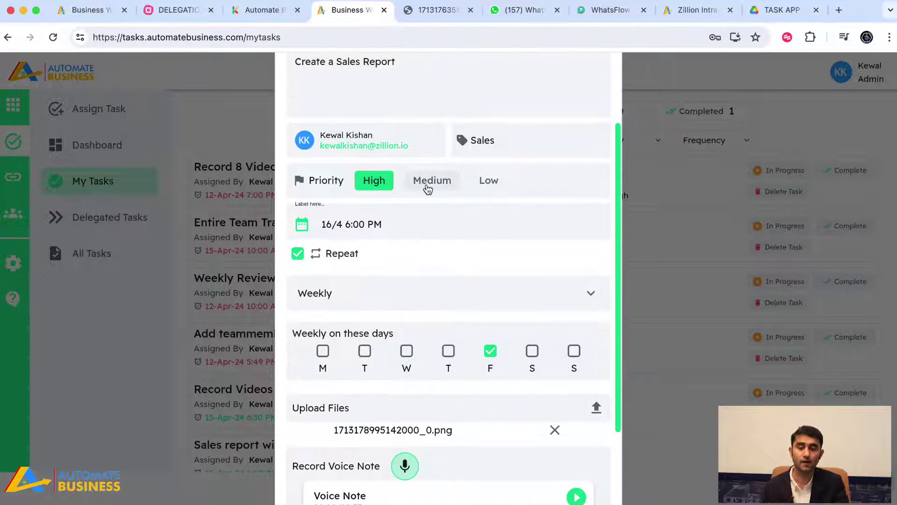
{"action": "left_click", "coordinate": [346, 303]}
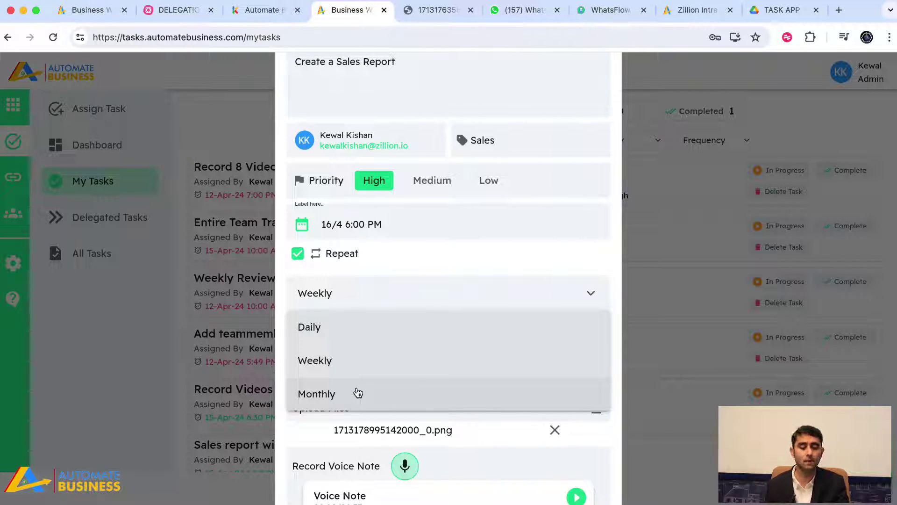
Try monthly repetition on dates 5, 10 and 15, then untick Repeat so the task doesn't recur
{"action": "left_click", "coordinate": [358, 392]}
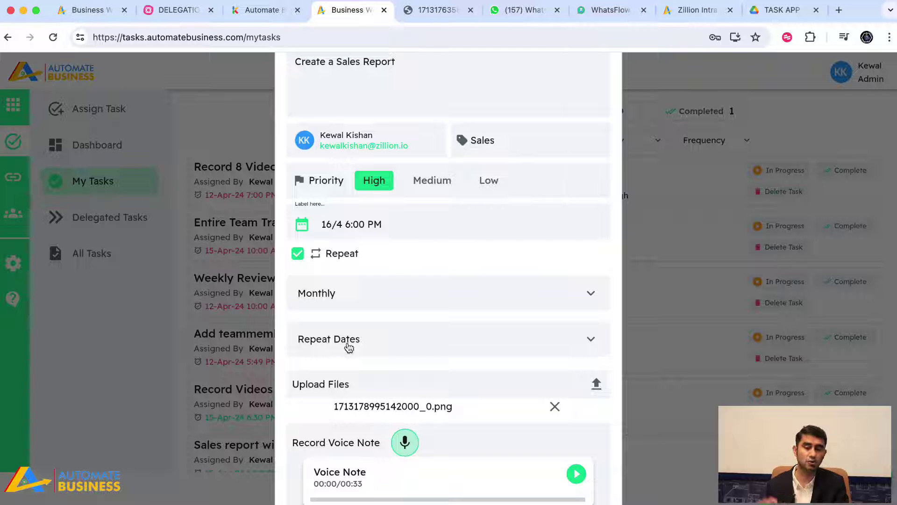
{"action": "left_click", "coordinate": [383, 341]}
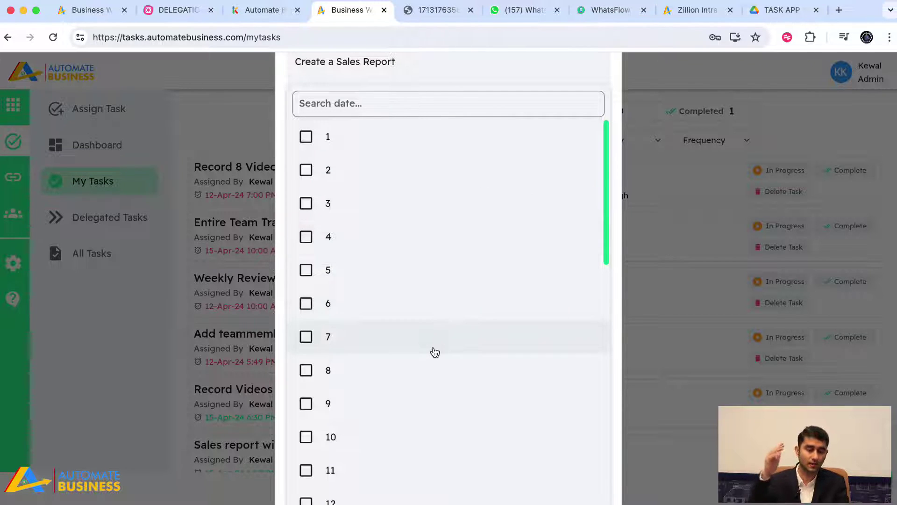
{"action": "scroll", "coordinate": [397, 229], "scroll_direction": "down", "scroll_amount": 1}
{"action": "scroll", "coordinate": [400, 250], "scroll_direction": "down", "scroll_amount": 4}
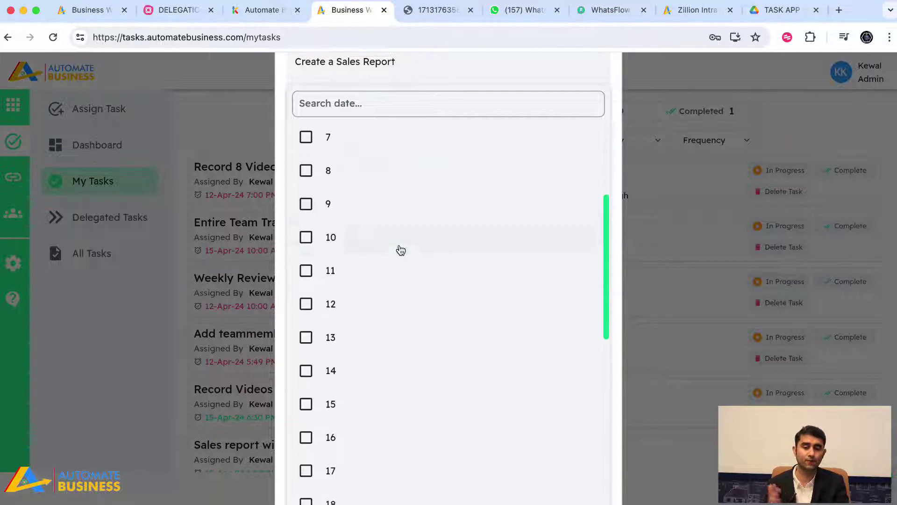
{"action": "left_click", "coordinate": [380, 228]}
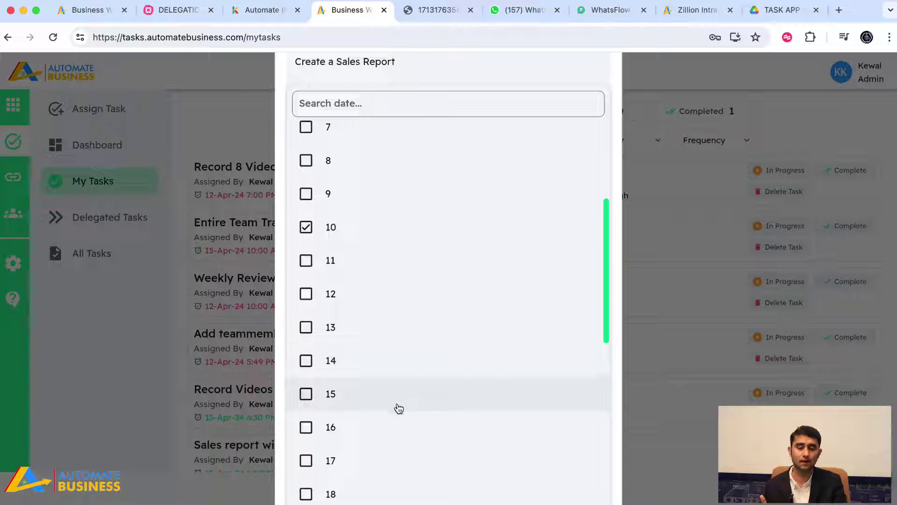
{"action": "left_click", "coordinate": [446, 75]}
{"action": "scroll", "coordinate": [389, 263], "scroll_direction": "down", "scroll_amount": 2}
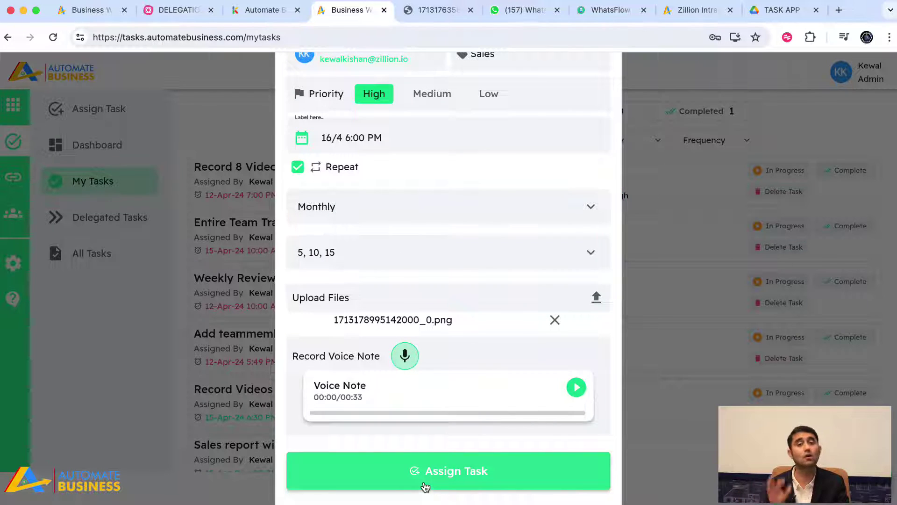
{"action": "left_click", "coordinate": [298, 167]}
Assign Create a Sales Report (due 16-Apr-24 6:00 PM, High priority) and list this week's tasks in My Tasks
{"action": "left_click", "coordinate": [379, 470]}
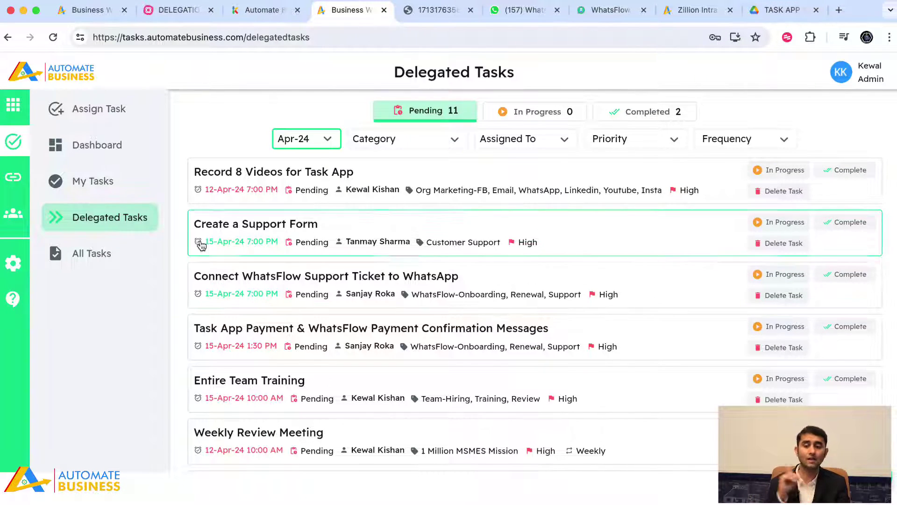
{"action": "left_click", "coordinate": [80, 182]}
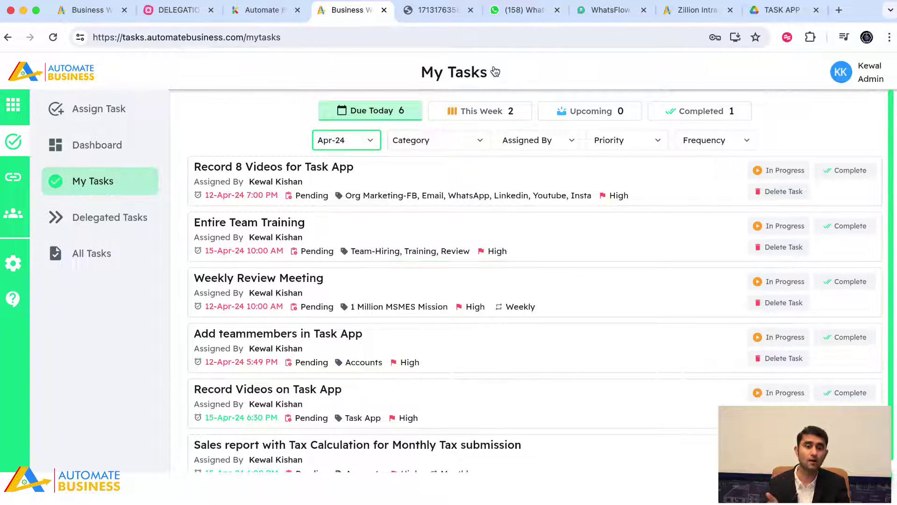
{"action": "left_click", "coordinate": [483, 111]}
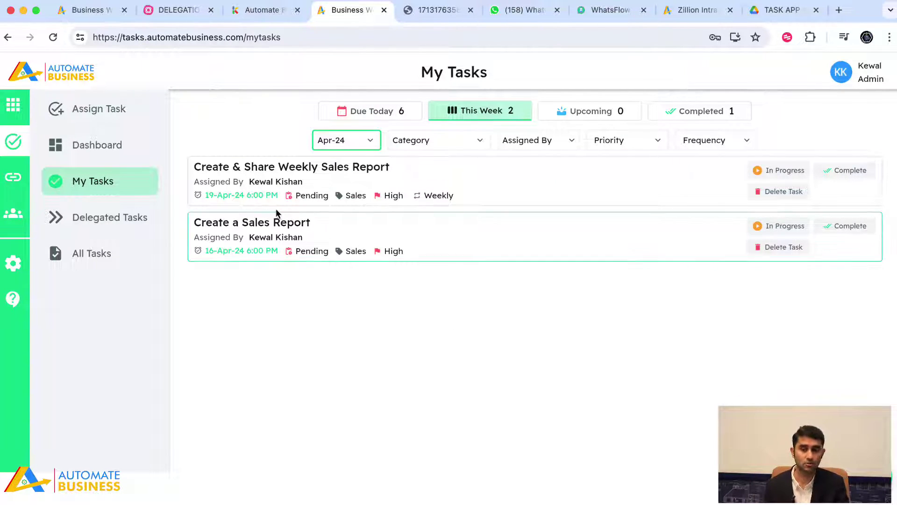
Open Create a Sales Report's details, view the File 1 image, and play then pause its voice note
{"action": "left_click", "coordinate": [451, 256]}
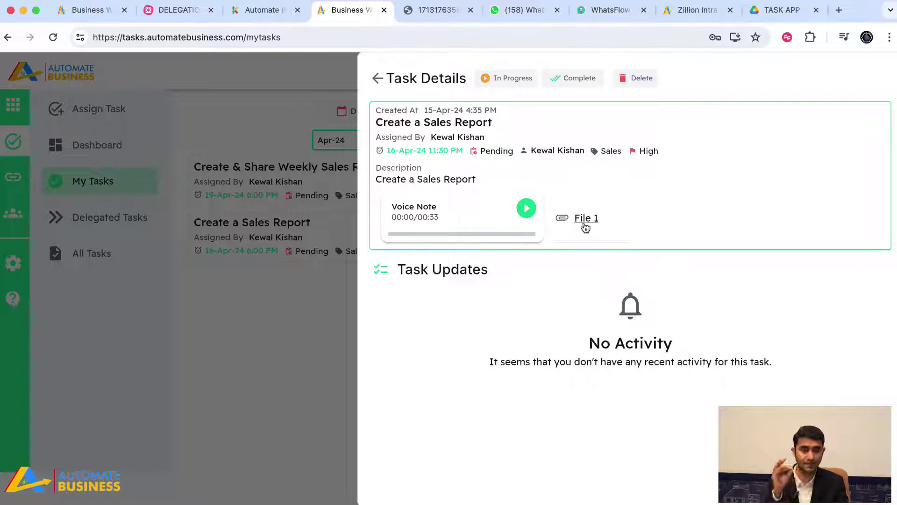
{"action": "left_click", "coordinate": [584, 219]}
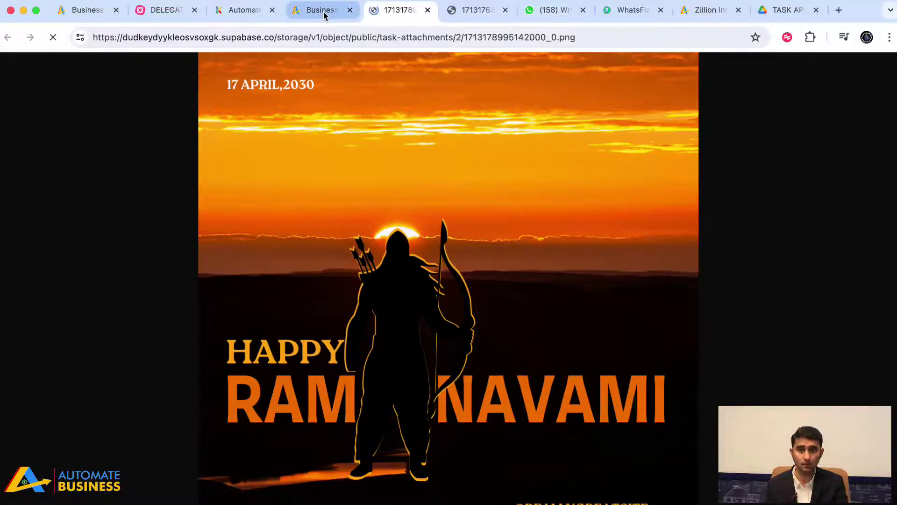
{"action": "left_click", "coordinate": [322, 10]}
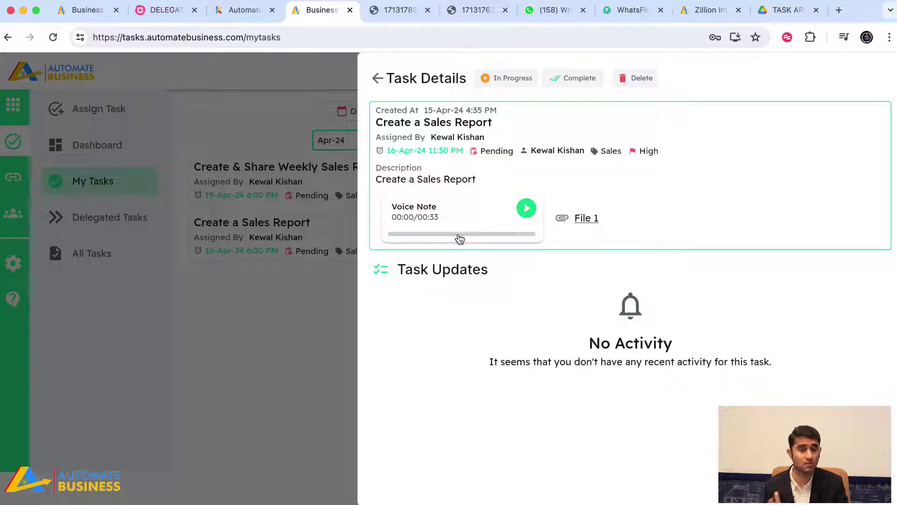
{"action": "left_click", "coordinate": [527, 209]}
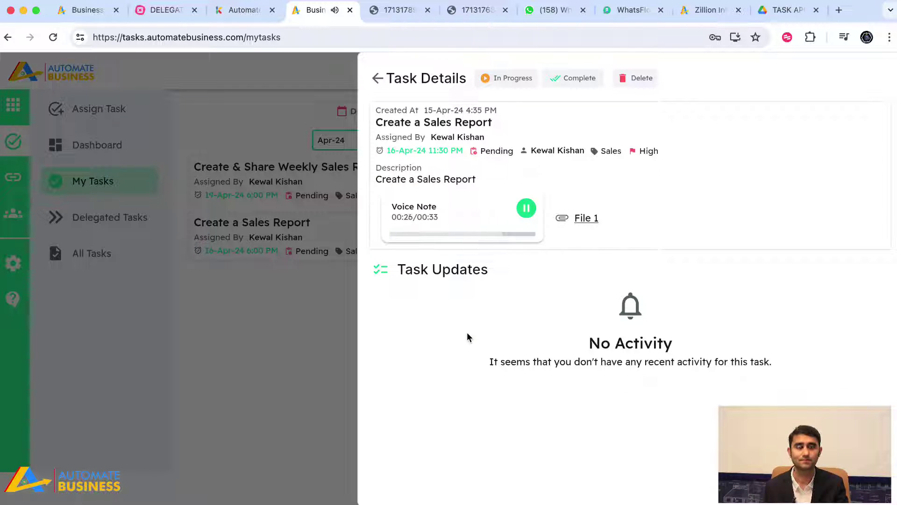
{"action": "left_click", "coordinate": [533, 211]}
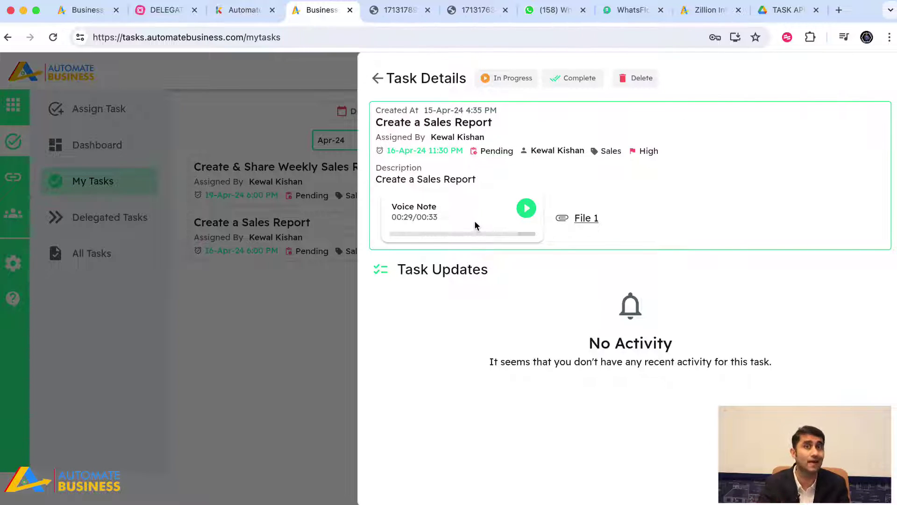
Update Create a Sales Report to In Progress with the note 'started working on sales report'
{"action": "left_click", "coordinate": [497, 84]}
{"action": "type", "text": "started working on ale"}
{"action": "key", "text": "BackSpace"}
{"action": "key", "text": "BackSpace"}
{"action": "key", "text": "BackSpace"}
{"action": "type", "text": "sales poert"}
{"action": "key", "text": "BackSpace"}
{"action": "key", "text": "BackSpace"}
{"action": "key", "text": "BackSpace"}
{"action": "key", "text": "BackSpace"}
{"action": "key", "text": "BackSpace"}
{"action": "type", "text": "re"}
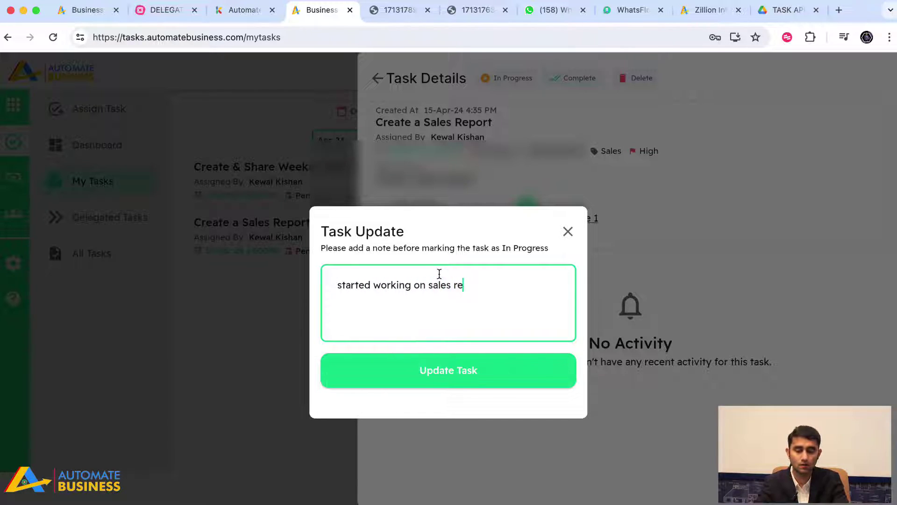
{"action": "type", "text": "port"}
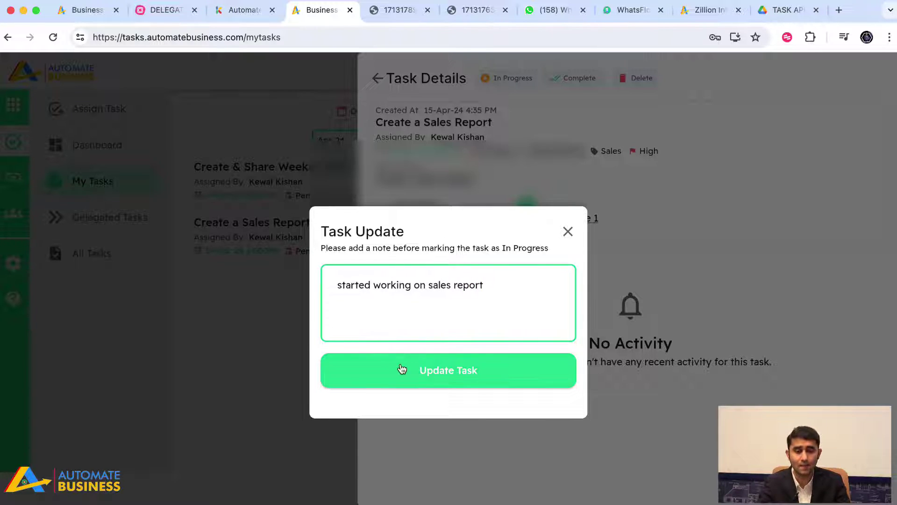
{"action": "left_click", "coordinate": [400, 369]}
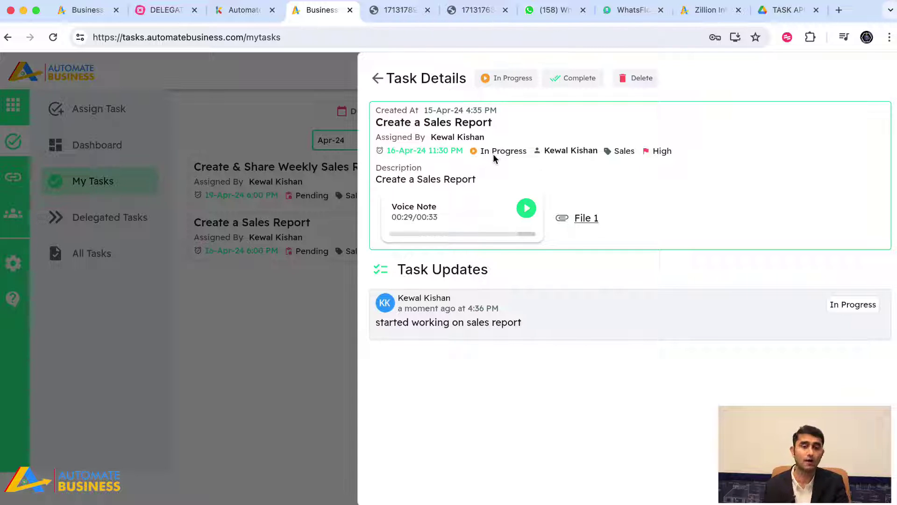
Close the task panel and browse Delegated Tasks and the team member list
{"action": "left_click", "coordinate": [379, 81]}
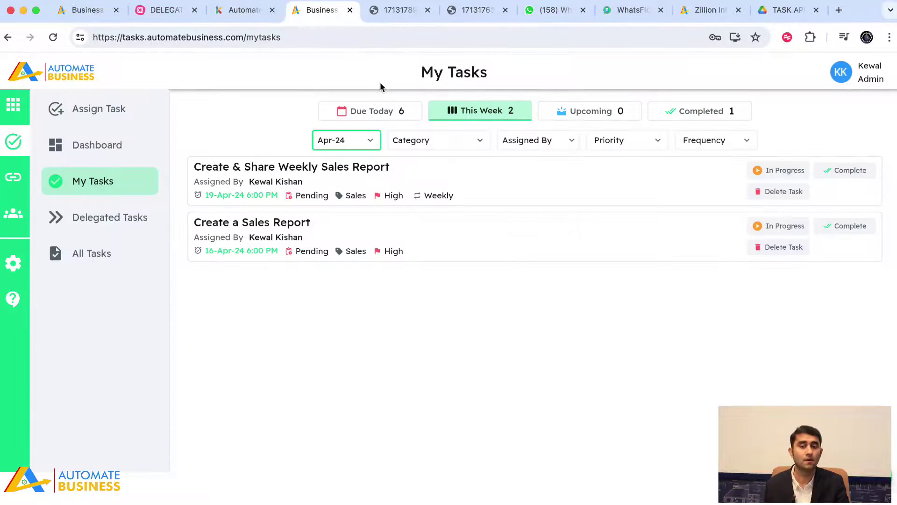
{"action": "left_click", "coordinate": [87, 223]}
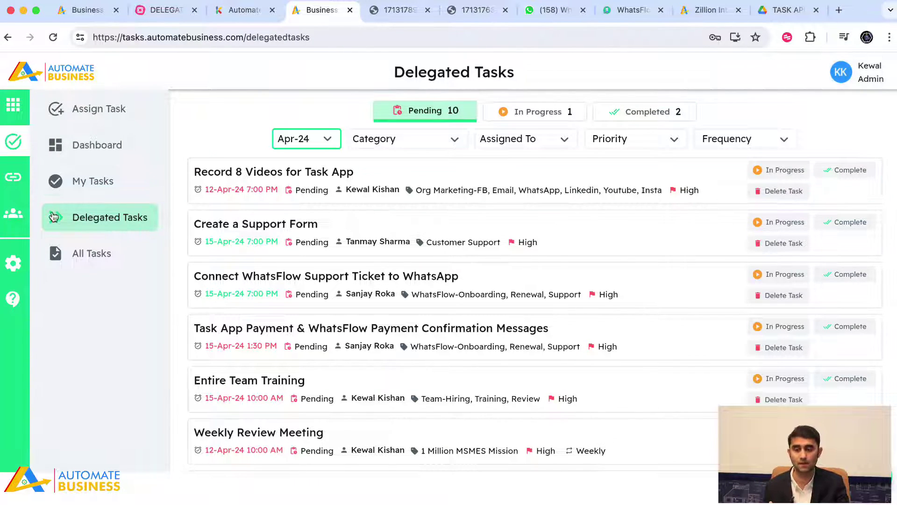
{"action": "left_click", "coordinate": [13, 213]}
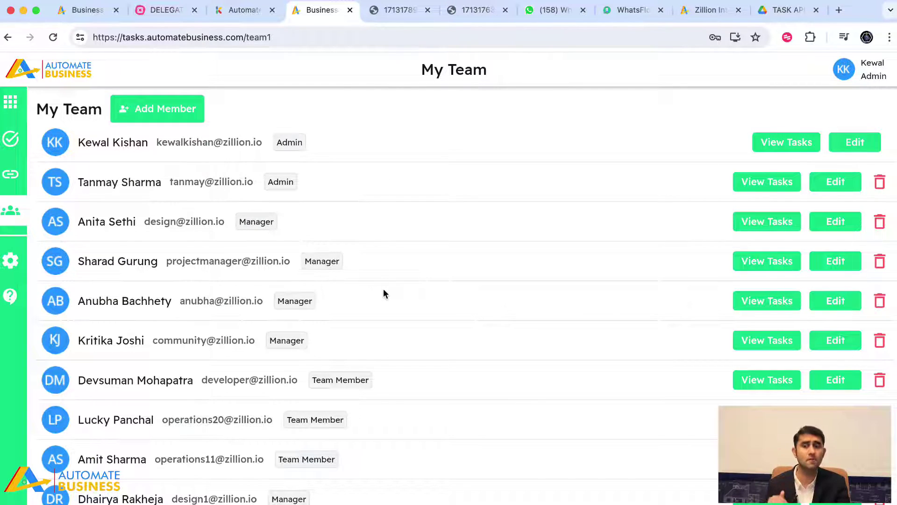
{"action": "left_click", "coordinate": [10, 139]}
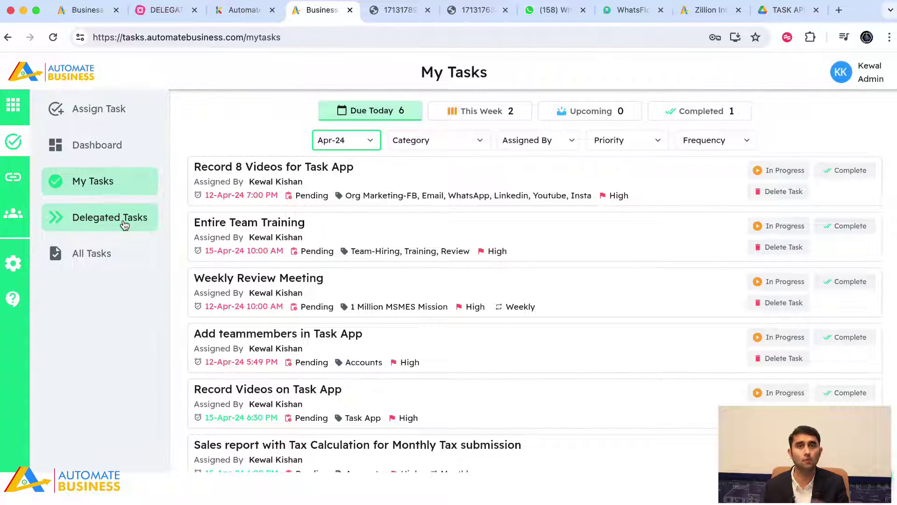
{"action": "left_click", "coordinate": [124, 224]}
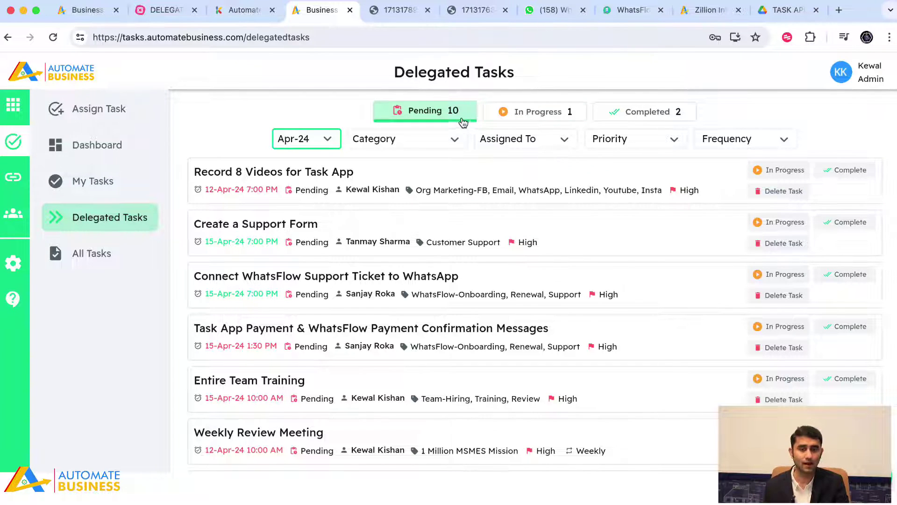
Review the completed Google Calendar integration task and the in-progress sales report, then return to My Tasks
{"action": "left_click", "coordinate": [655, 116]}
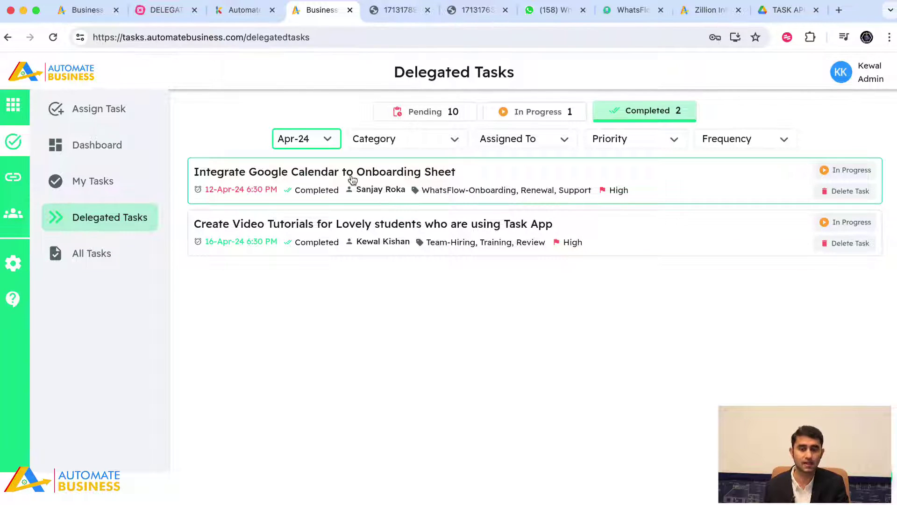
{"action": "left_click", "coordinate": [334, 179]}
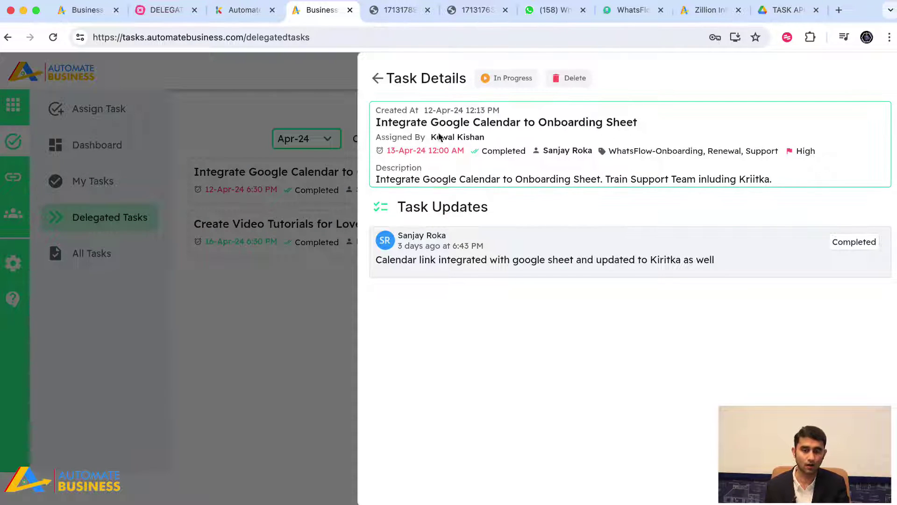
{"action": "left_click", "coordinate": [378, 78]}
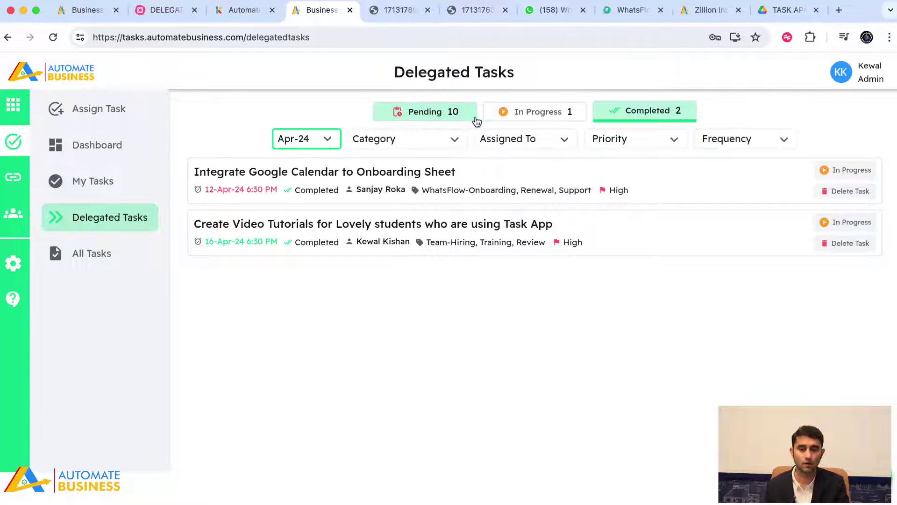
{"action": "left_click", "coordinate": [546, 113]}
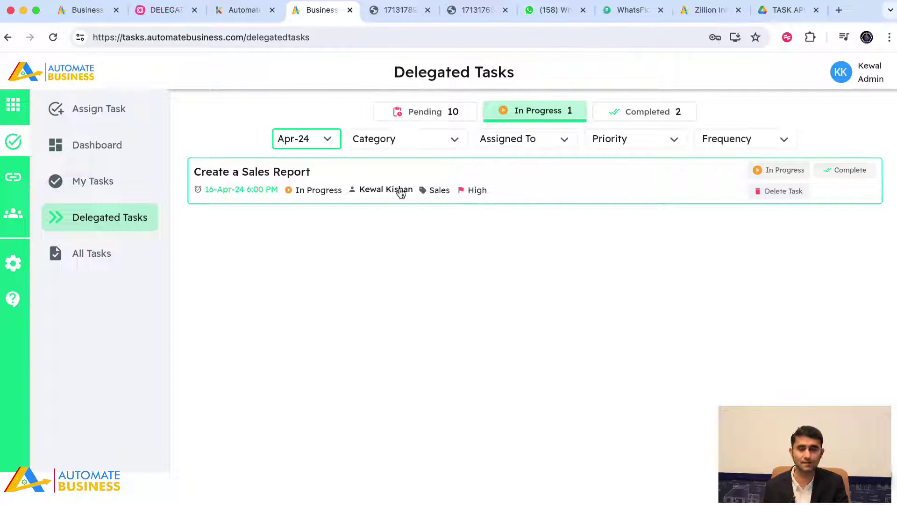
{"action": "left_click", "coordinate": [500, 183]}
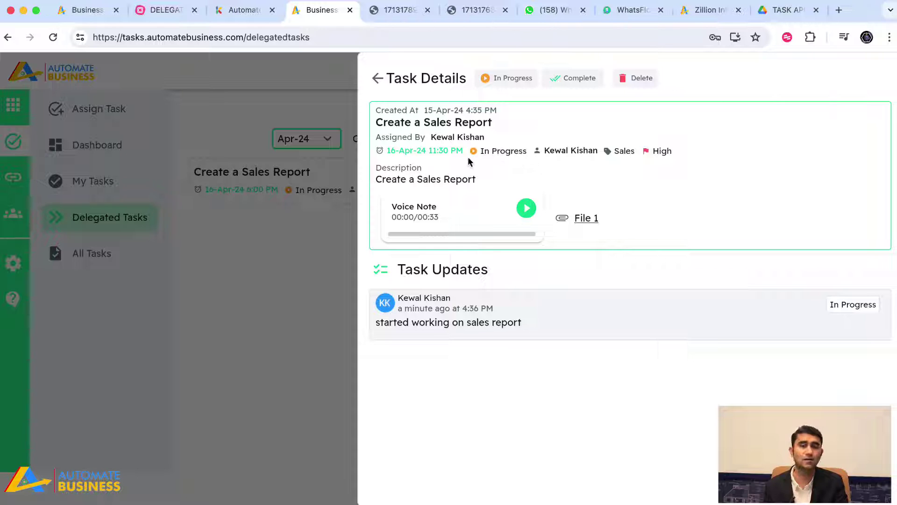
{"action": "left_click", "coordinate": [378, 78]}
{"action": "left_click", "coordinate": [106, 183]}
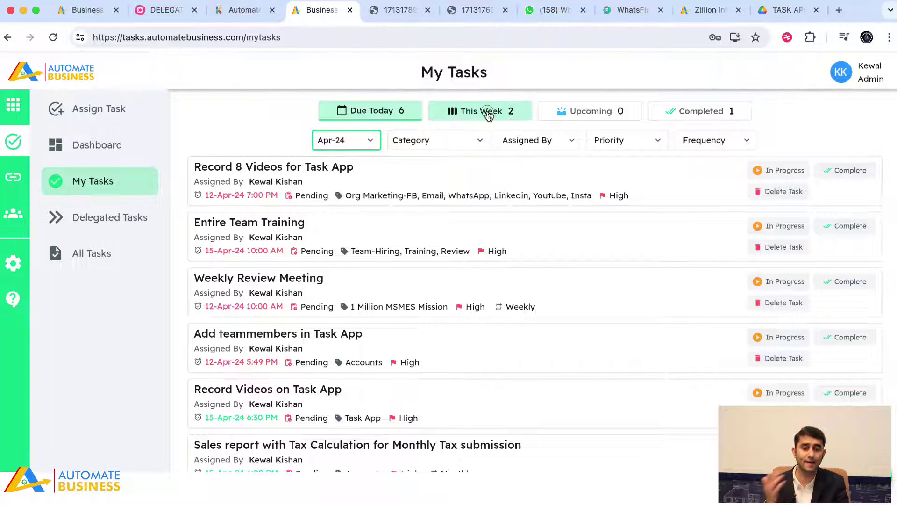
Mark Create a Sales Report Completed with the note 'DONE', then open Delegated Tasks
{"action": "left_click", "coordinate": [489, 112]}
{"action": "left_click", "coordinate": [378, 244]}
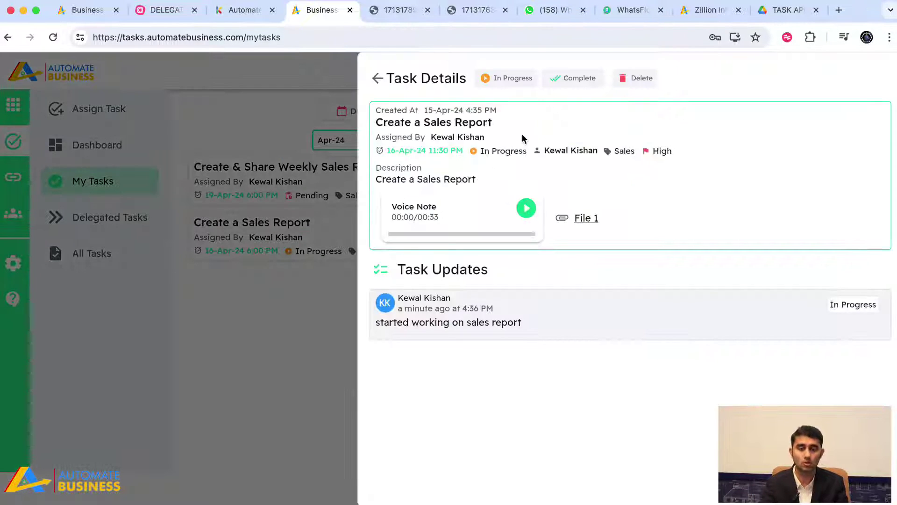
{"action": "left_click", "coordinate": [569, 78]}
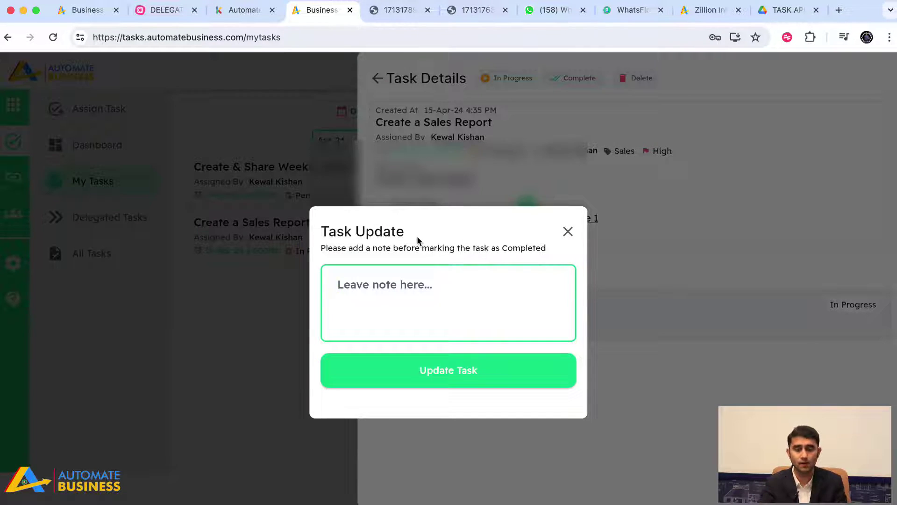
{"action": "type", "text": "DONE"}
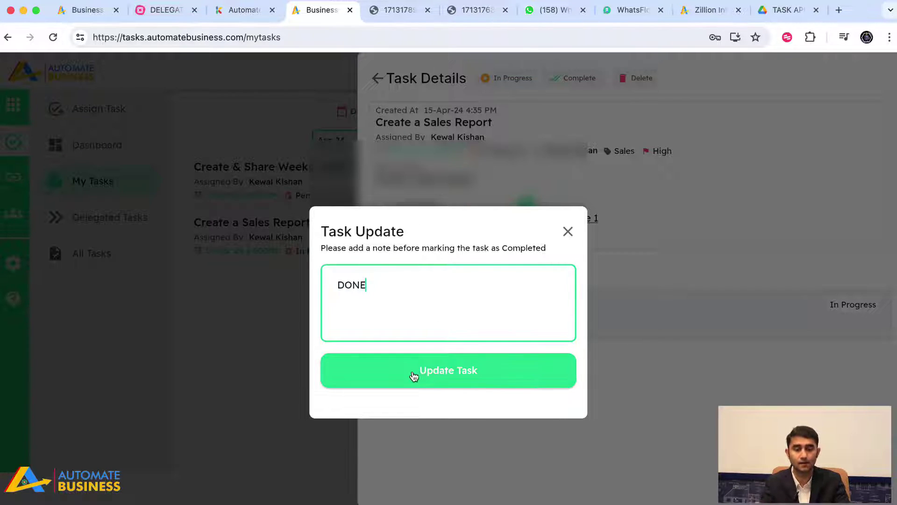
{"action": "left_click", "coordinate": [414, 371]}
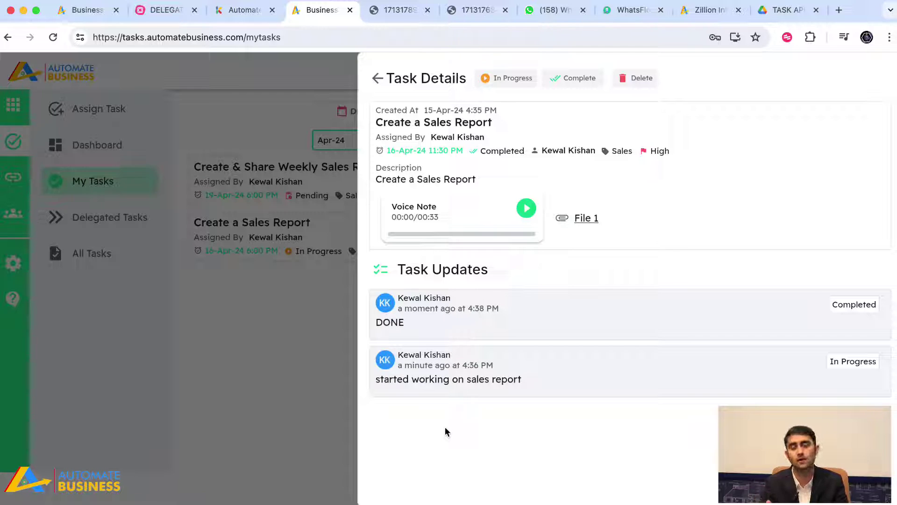
{"action": "left_click", "coordinate": [234, 380]}
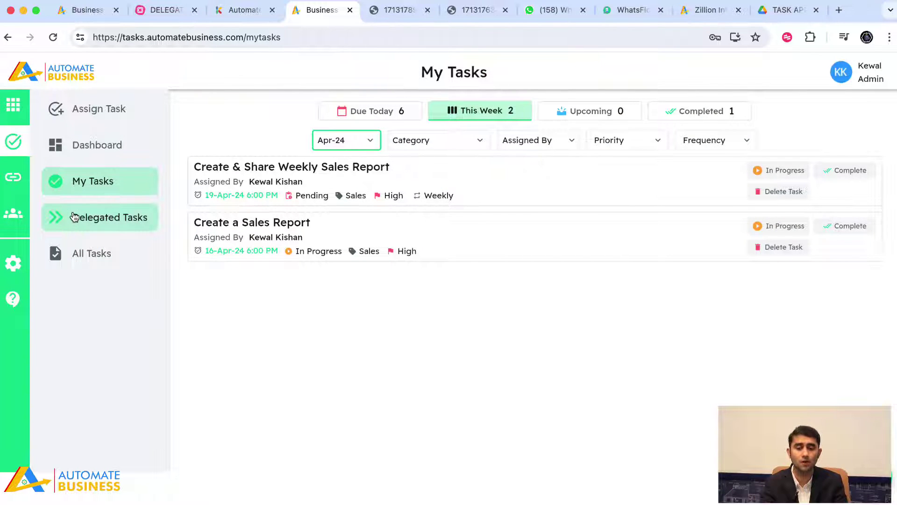
{"action": "left_click", "coordinate": [74, 216]}
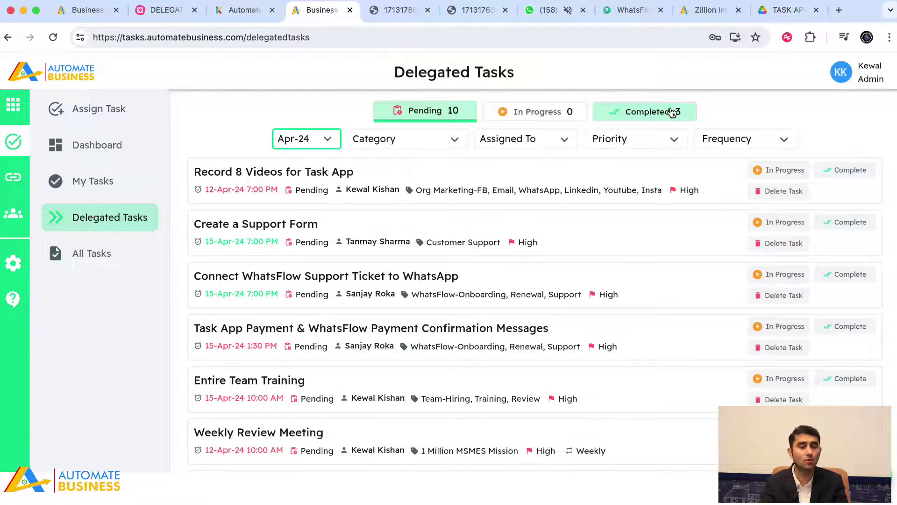
Filter delegated tasks to Completed and discard a drafted reopen note on Create a Sales Report
{"action": "left_click", "coordinate": [671, 113]}
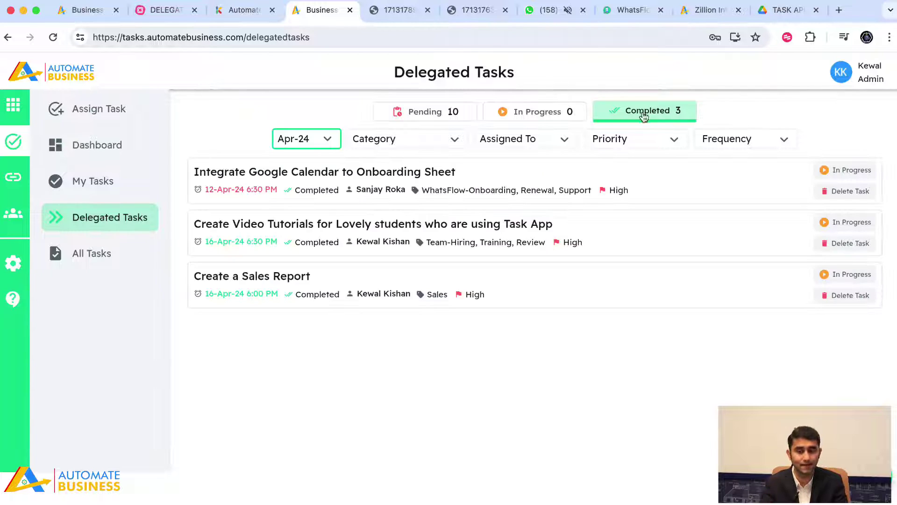
{"action": "left_click", "coordinate": [335, 280]}
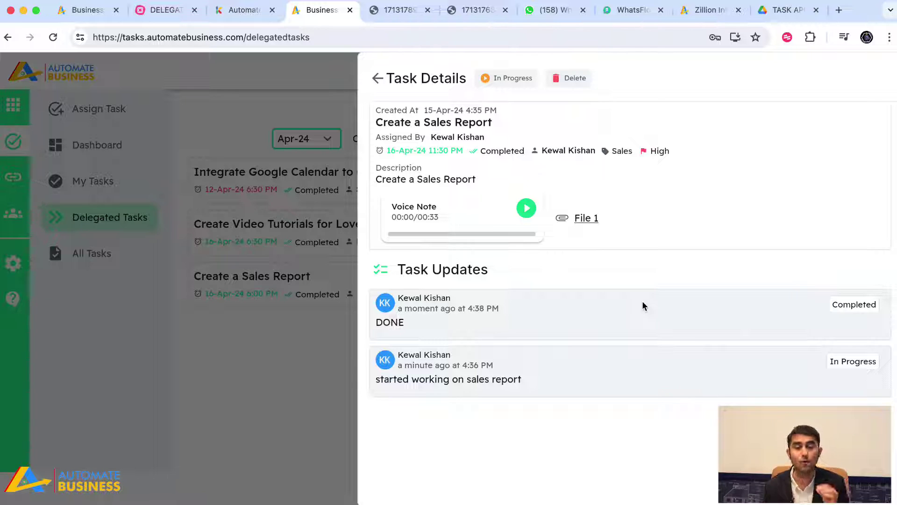
{"action": "left_click", "coordinate": [497, 80]}
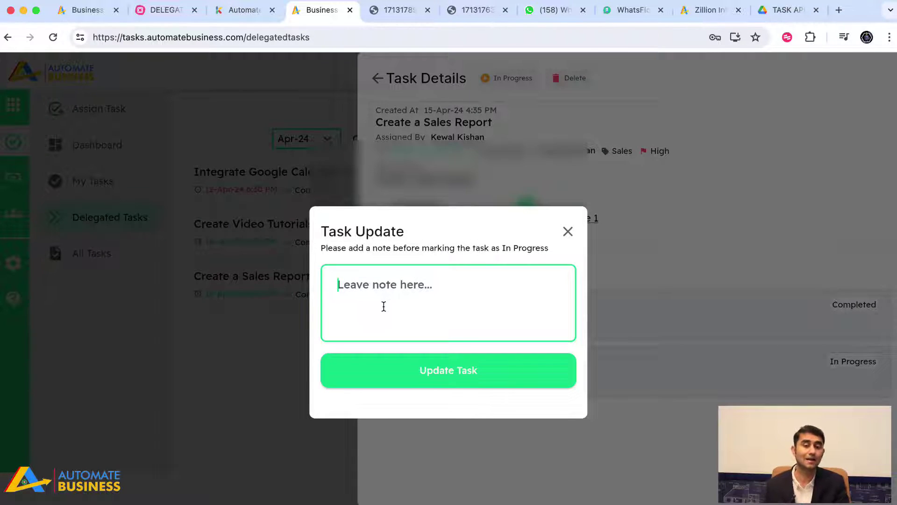
{"action": "type", "text": "St"}
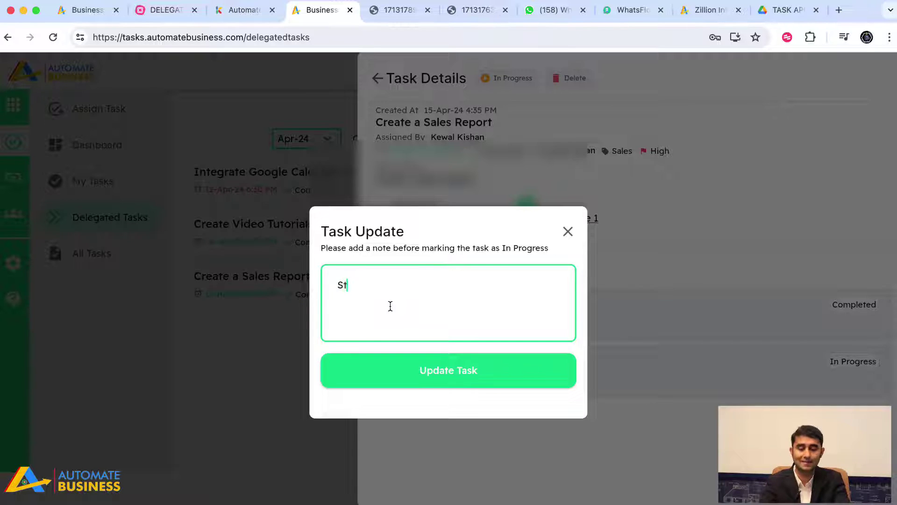
{"action": "type", "text": "ill not sa"}
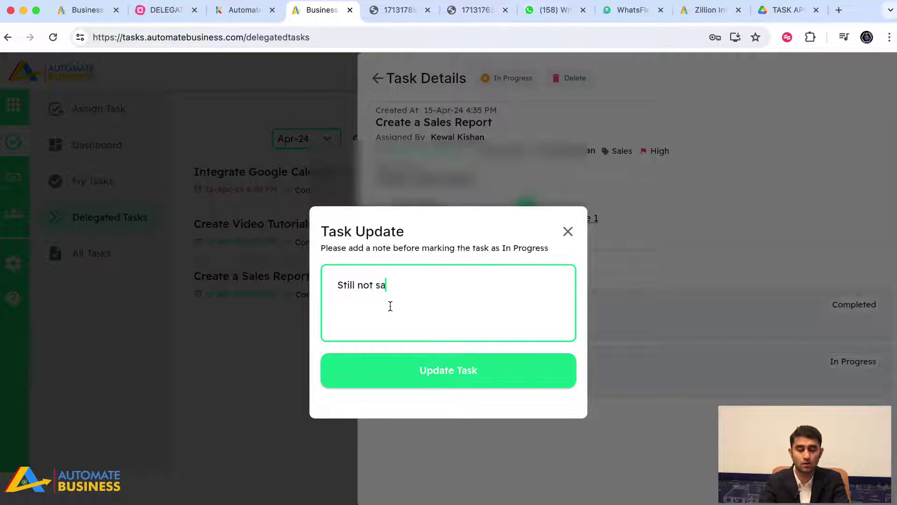
{"action": "type", "text": "tsfied"}
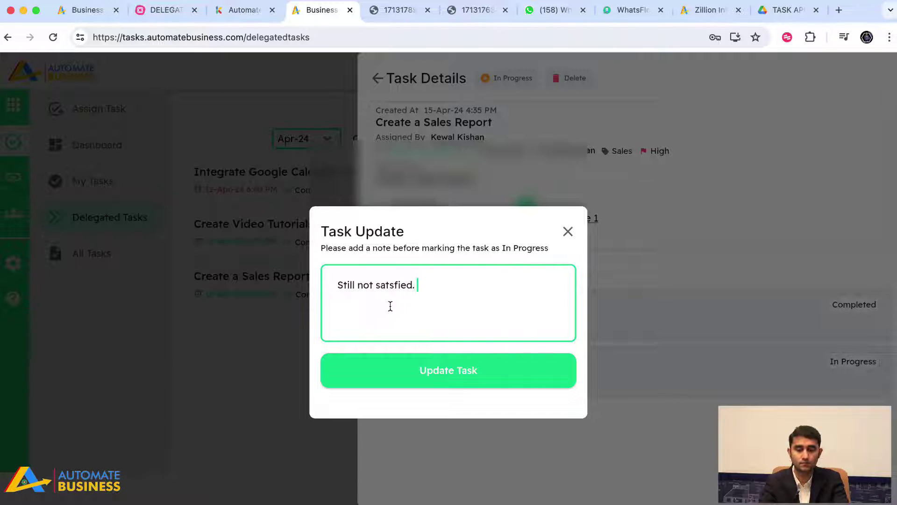
{"action": "type", "text": ". do 2 changes which"}
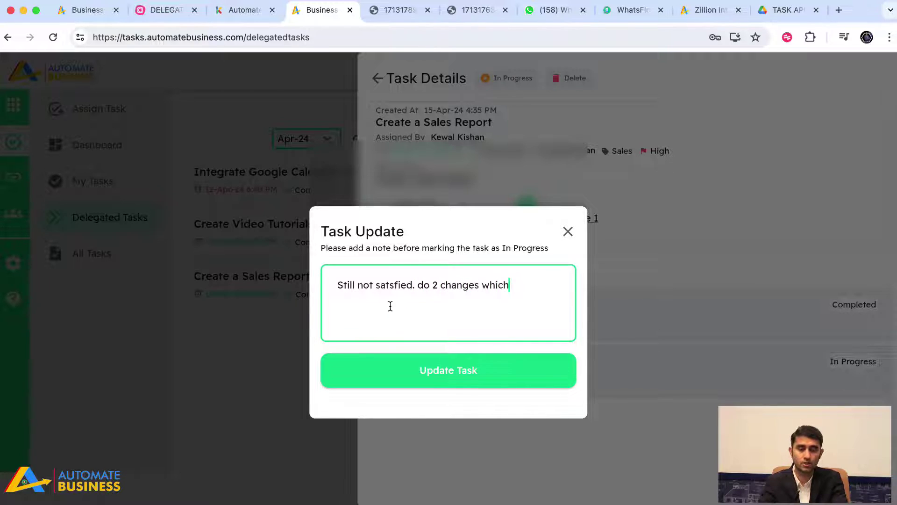
{"action": "type", "text": " I inform"}
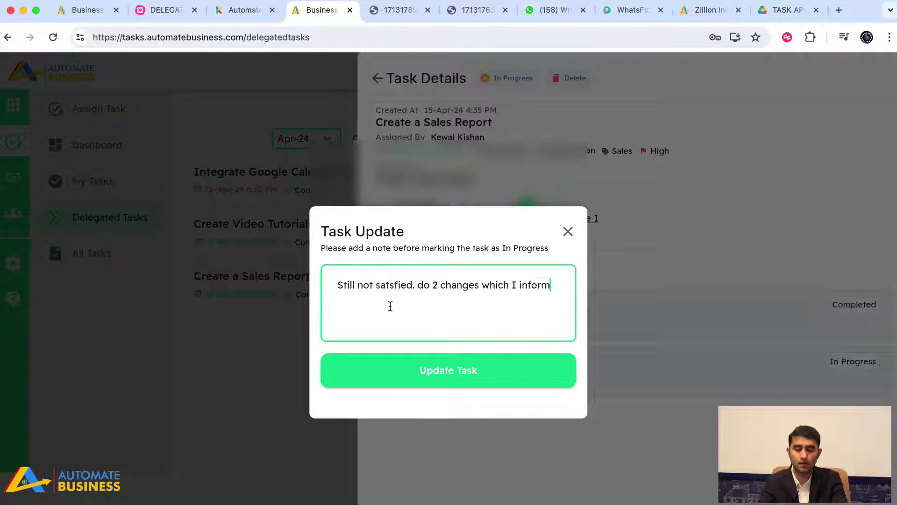
{"action": "type", "text": "ed you about"}
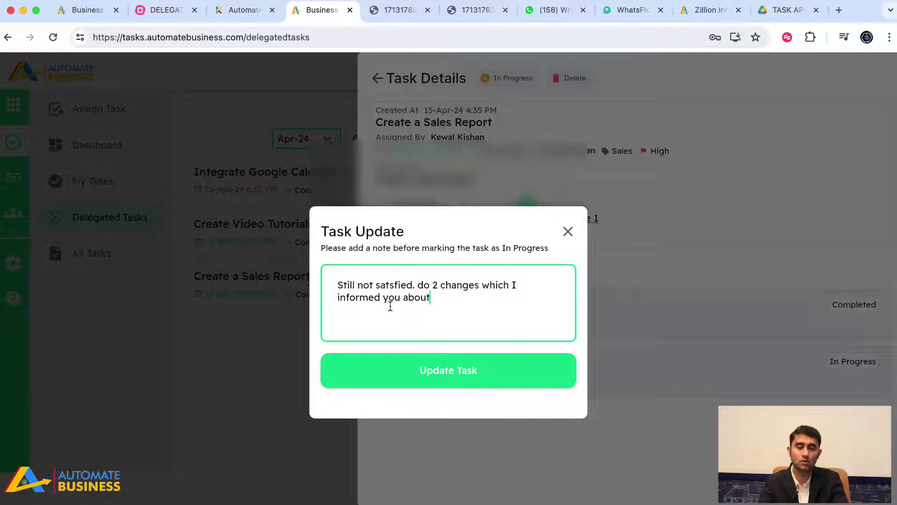
{"action": "left_click", "coordinate": [568, 232]}
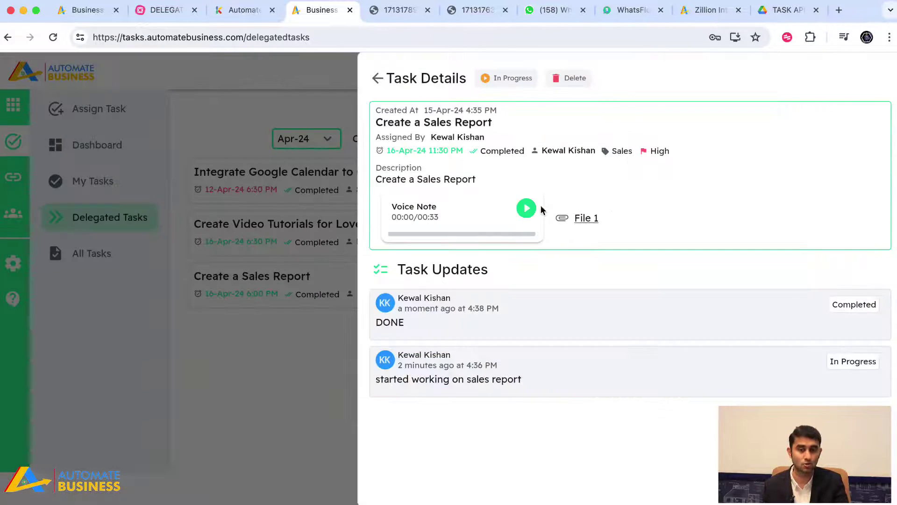
{"action": "left_click", "coordinate": [378, 79]}
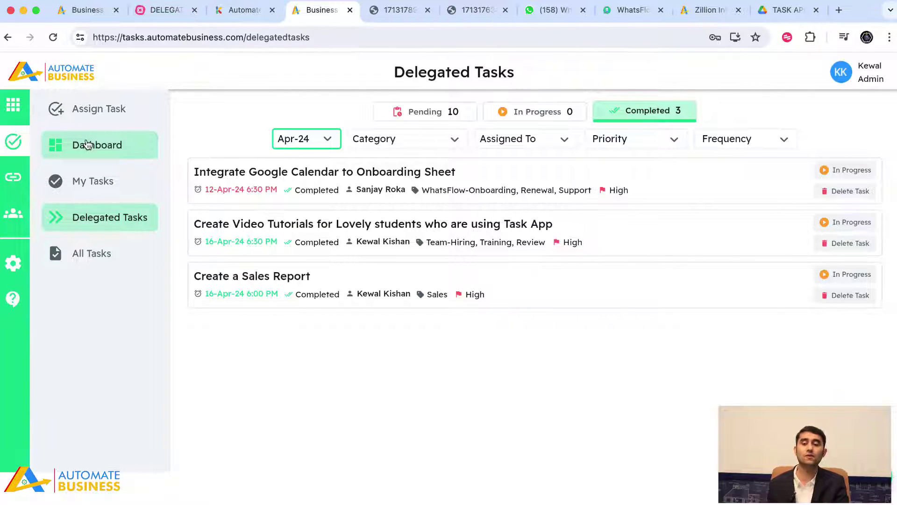
Look over the Dashboard and Settings > Categories, then return to My Tasks showing today's tasks
{"action": "left_click", "coordinate": [87, 143]}
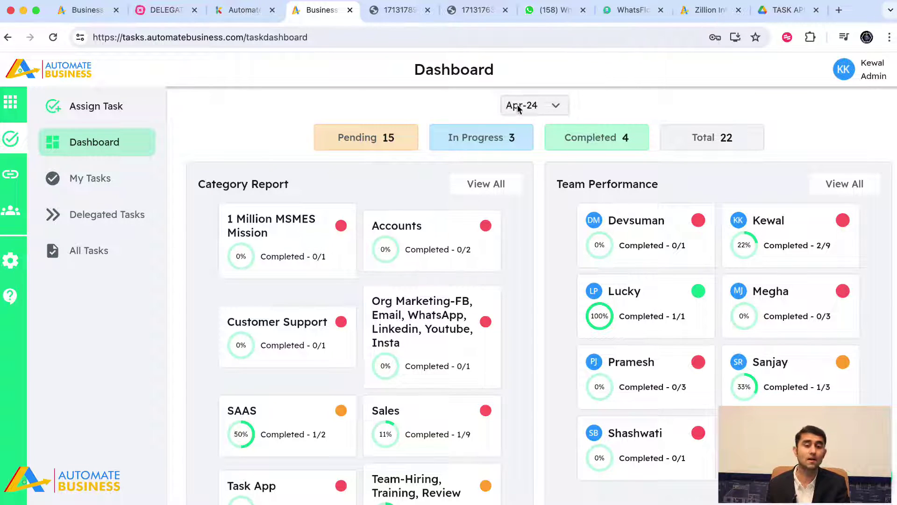
{"action": "left_click", "coordinate": [546, 105]}
{"action": "left_click", "coordinate": [561, 107]}
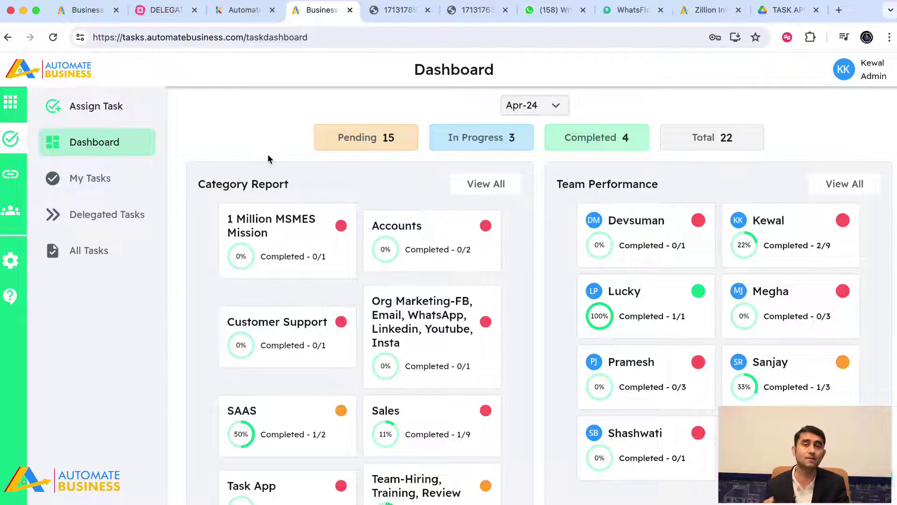
{"action": "left_click", "coordinate": [8, 251]}
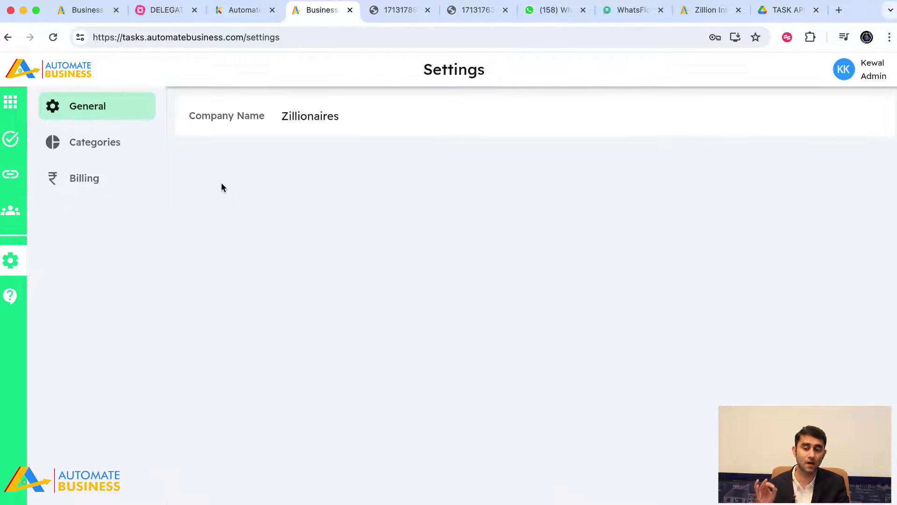
{"action": "left_click", "coordinate": [83, 157]}
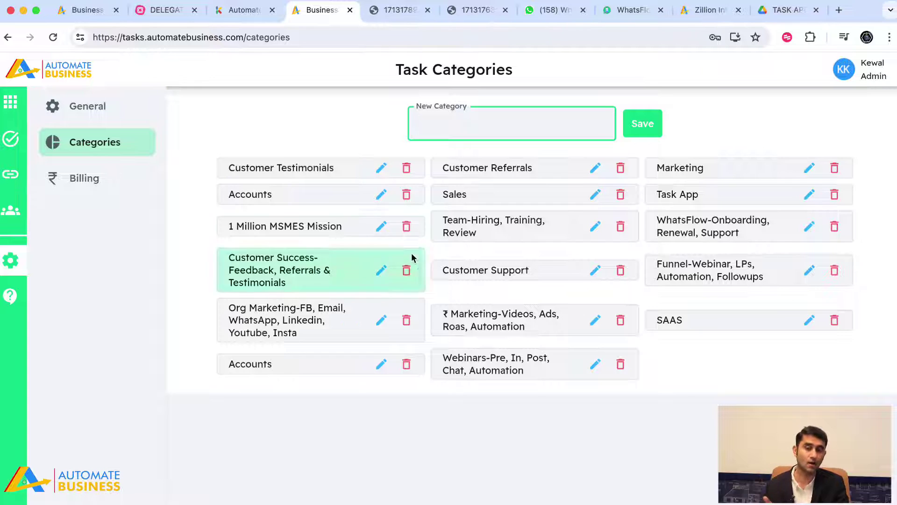
{"action": "left_click", "coordinate": [10, 139]}
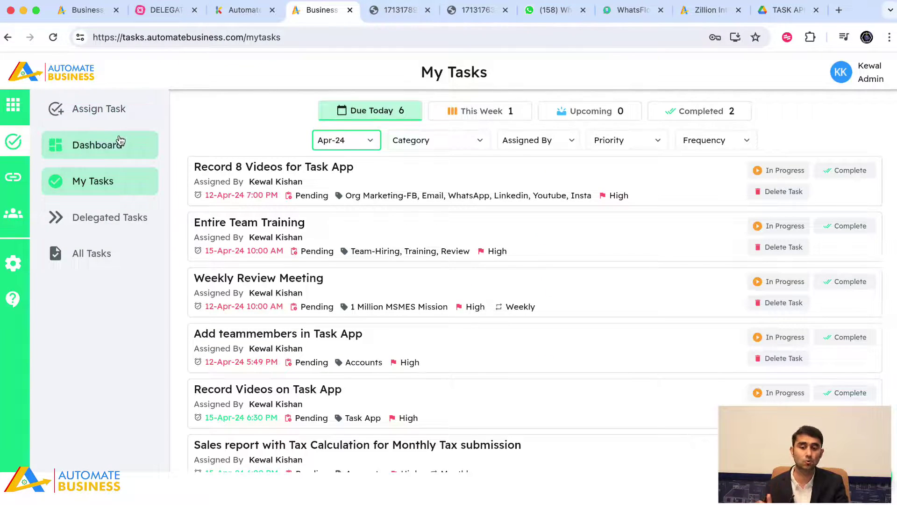
Browse the full Category Report for Apr-24, then return to the Dashboard summary
{"action": "left_click", "coordinate": [120, 141]}
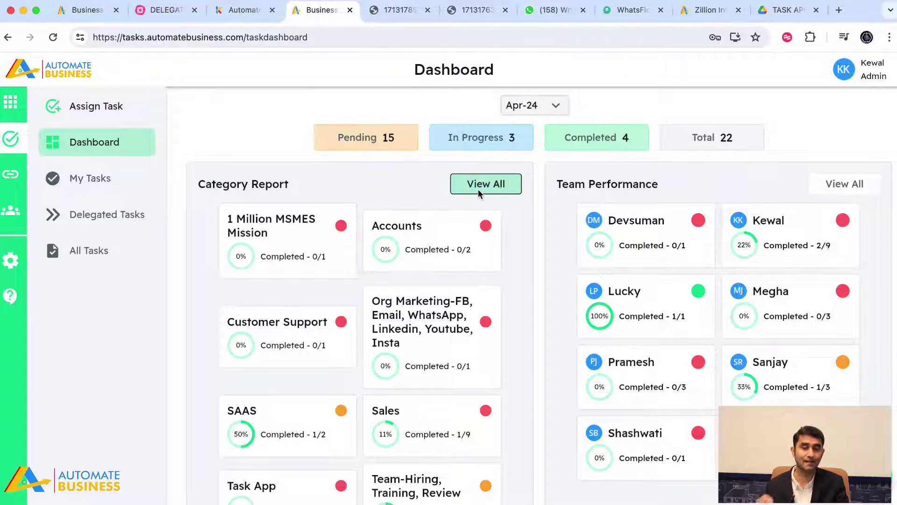
{"action": "left_click", "coordinate": [482, 184]}
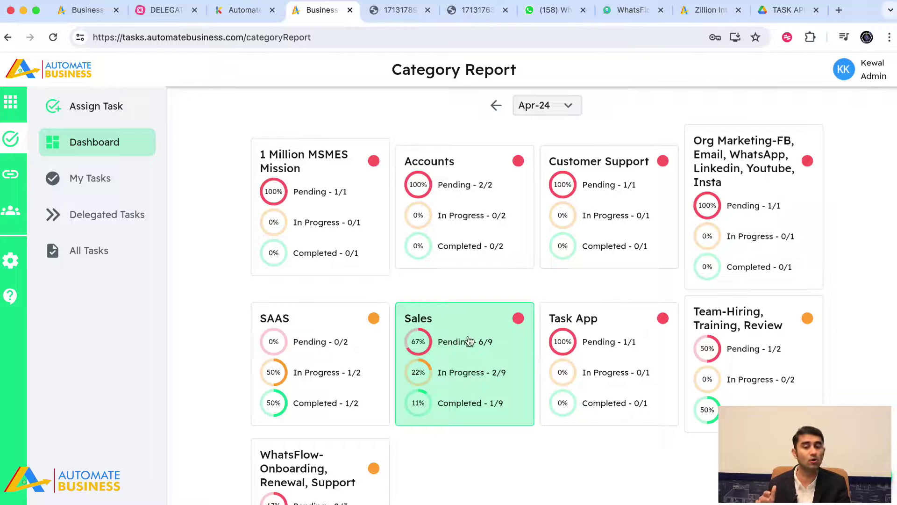
{"action": "scroll", "coordinate": [470, 341], "scroll_direction": "down", "scroll_amount": 2}
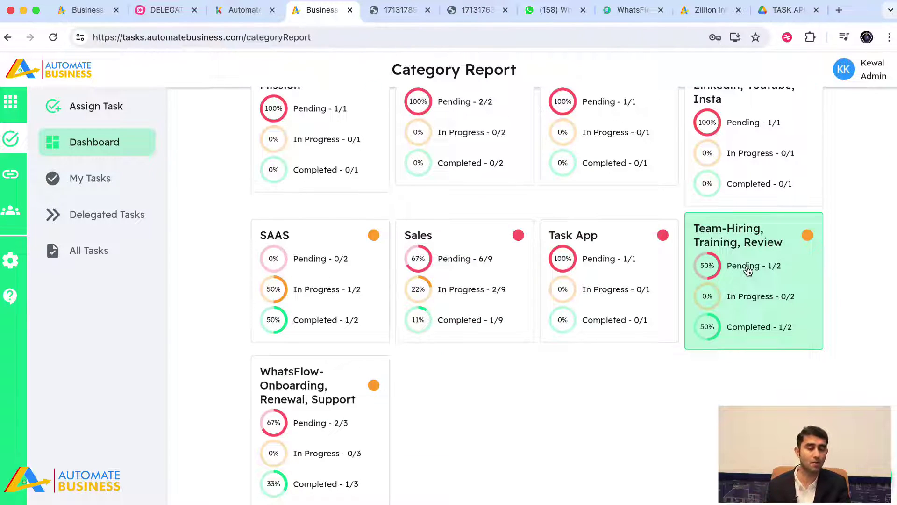
{"action": "scroll", "coordinate": [748, 270], "scroll_direction": "up", "scroll_amount": 2}
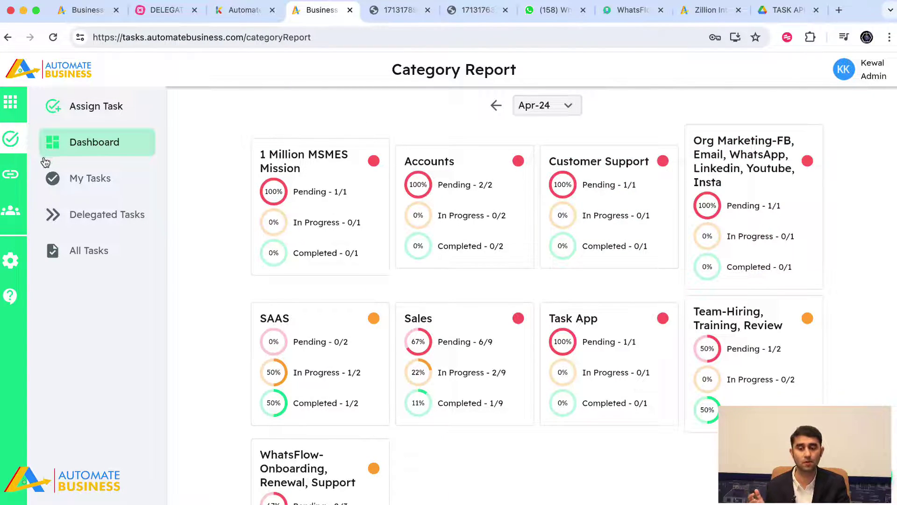
{"action": "left_click", "coordinate": [77, 142]}
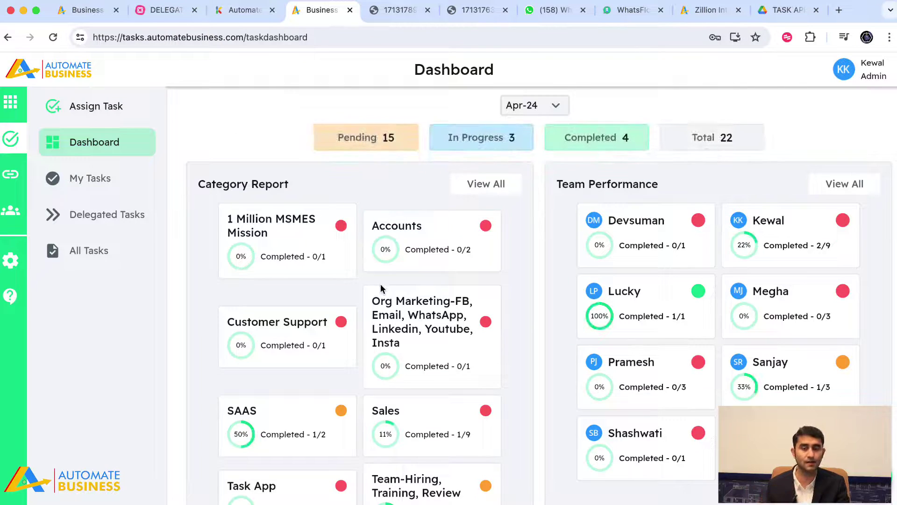
Drill from the full team performance report into one member's Apr-24 completed task, then open workspace settings
{"action": "left_click", "coordinate": [846, 184]}
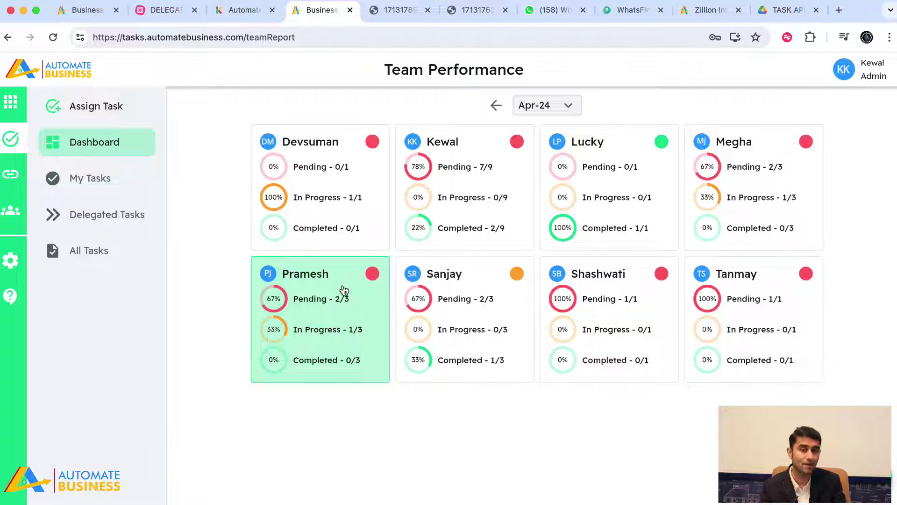
{"action": "left_click", "coordinate": [644, 235]}
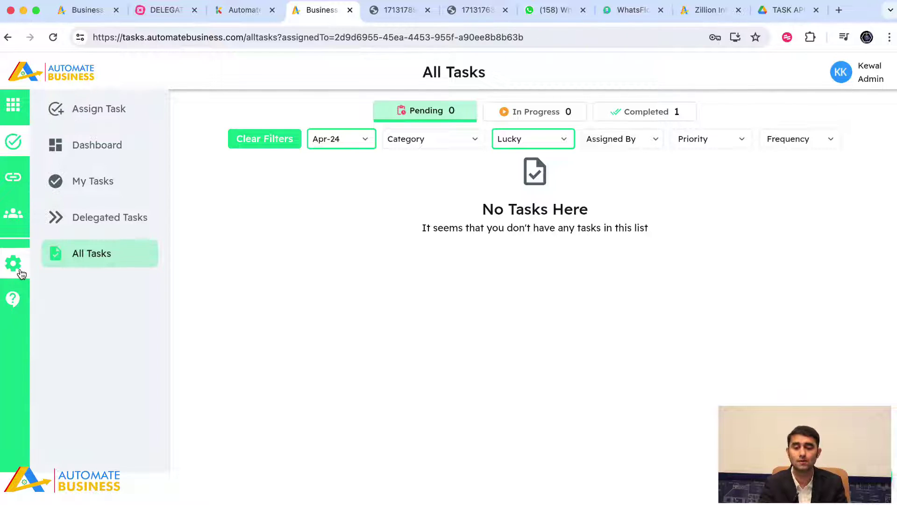
{"action": "left_click", "coordinate": [21, 271]}
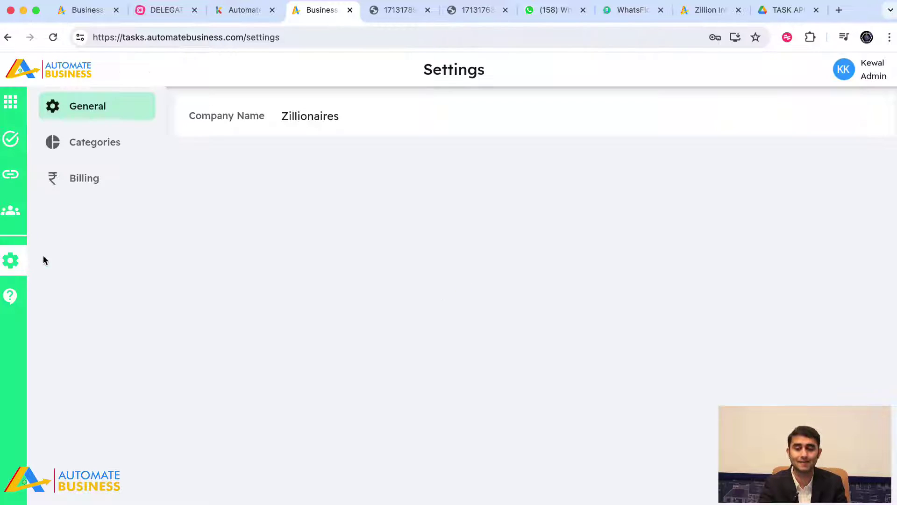
Check the Task Pro Plan billing details, then go back to My Tasks
{"action": "left_click", "coordinate": [106, 185]}
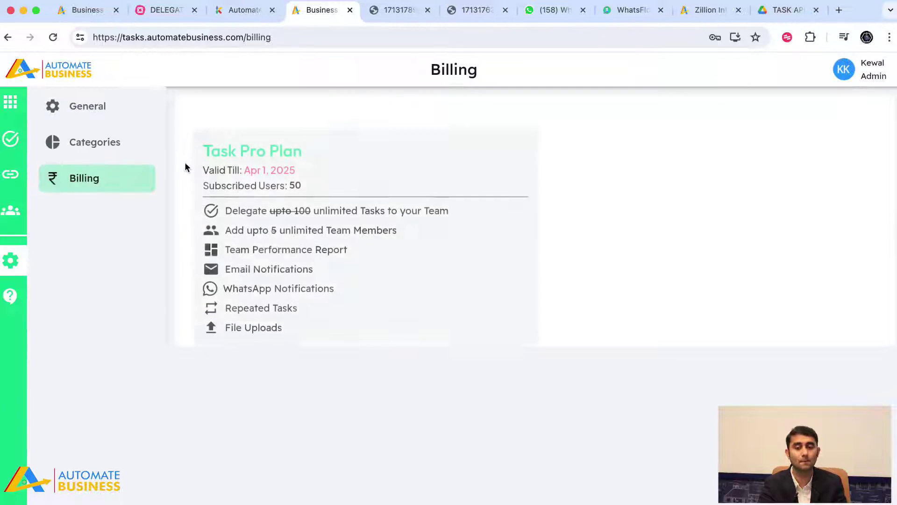
{"action": "left_click", "coordinate": [11, 142]}
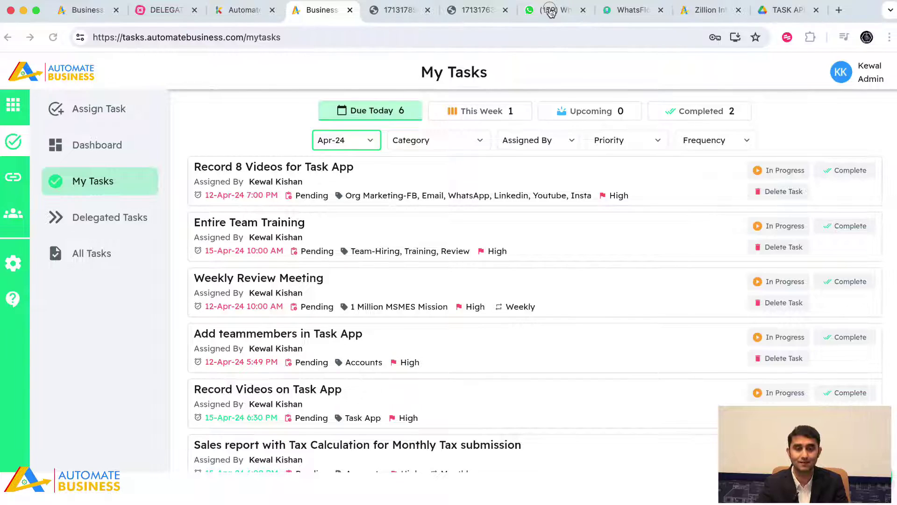
Review the AutomateBusiness Support WhatsApp chat's assignment, In Progress and Completed notifications for Create a Sales Report
{"action": "left_click", "coordinate": [550, 12]}
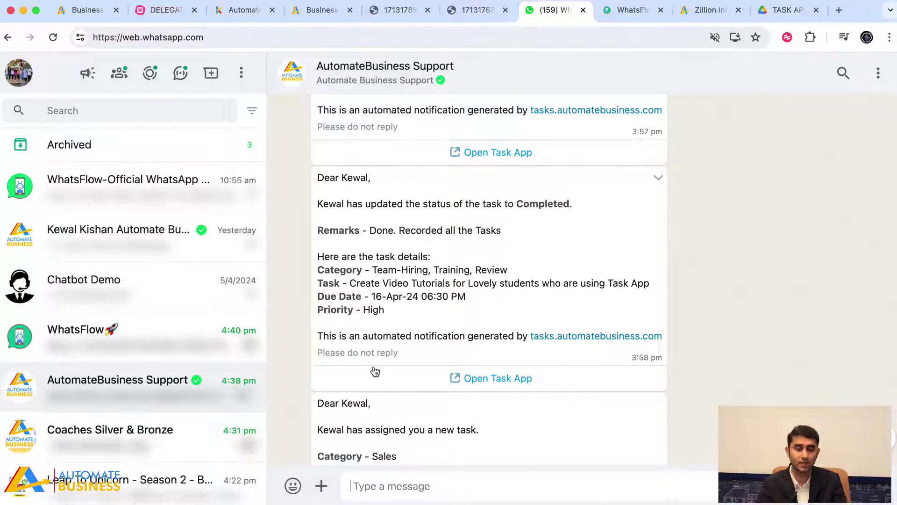
{"action": "scroll", "coordinate": [385, 370], "scroll_direction": "down", "scroll_amount": 15}
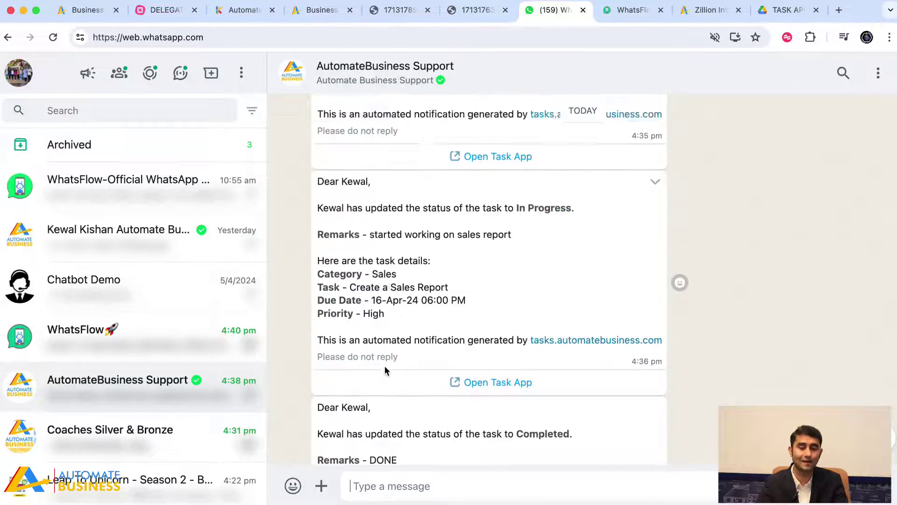
{"action": "scroll", "coordinate": [385, 370], "scroll_direction": "down", "scroll_amount": 3}
{"action": "scroll", "coordinate": [385, 370], "scroll_direction": "up", "scroll_amount": 15}
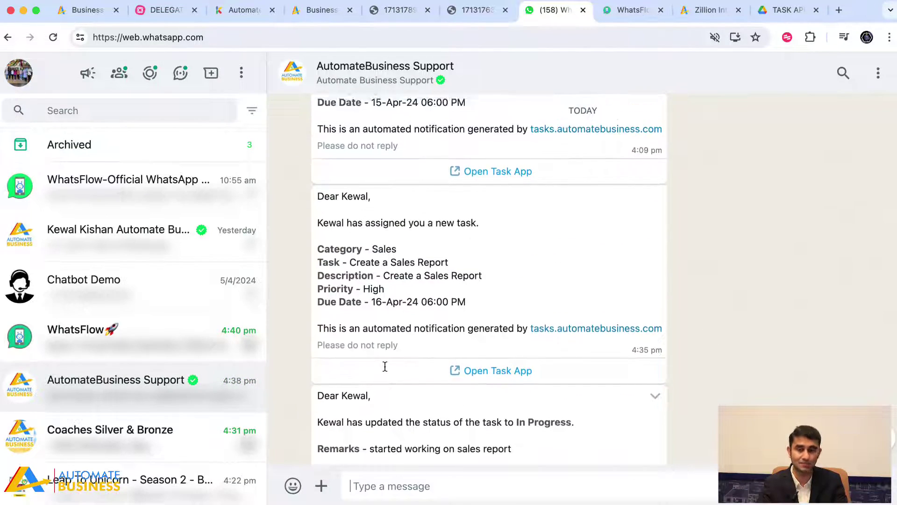